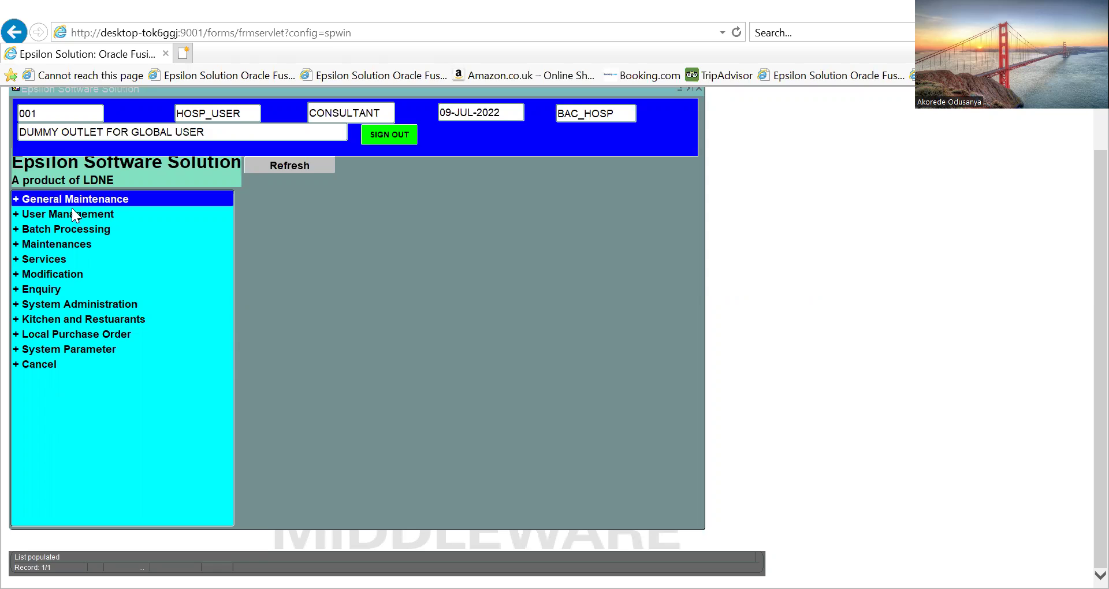
Expand the General Maintenance and Create menus in the main menu, then collapse them again
{"action": "left_click", "coordinate": [21, 201]}
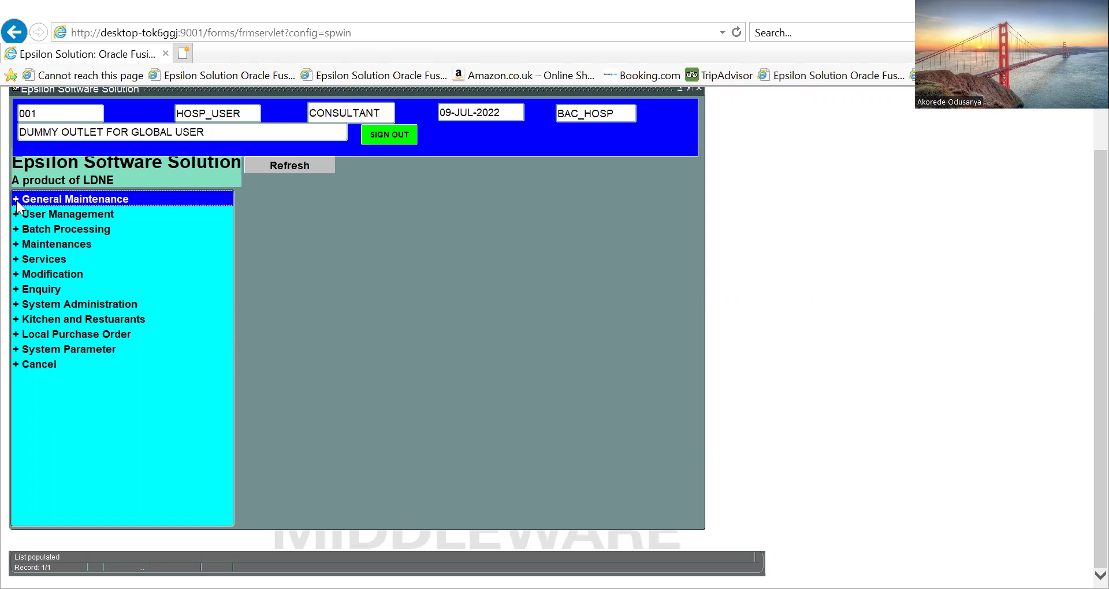
{"action": "left_click", "coordinate": [17, 202]}
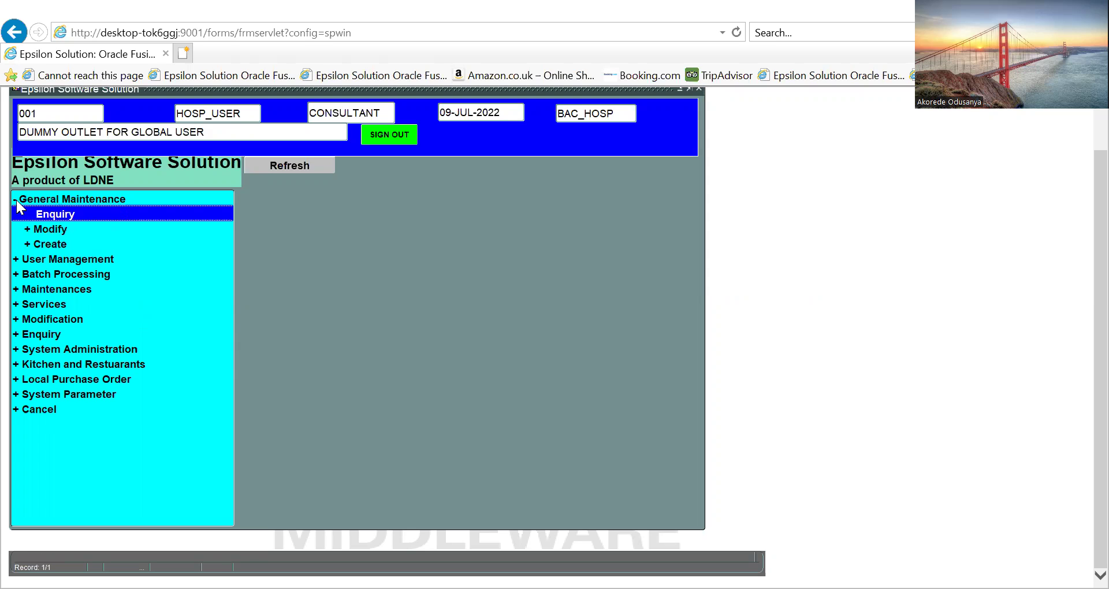
{"action": "left_click", "coordinate": [29, 243]}
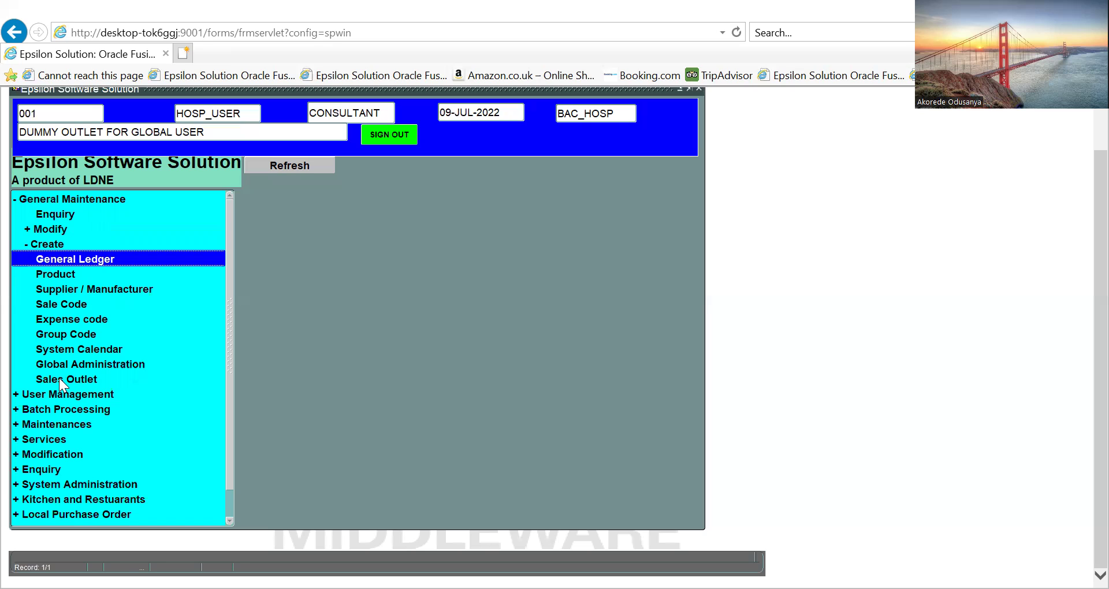
{"action": "double_click", "coordinate": [30, 247]}
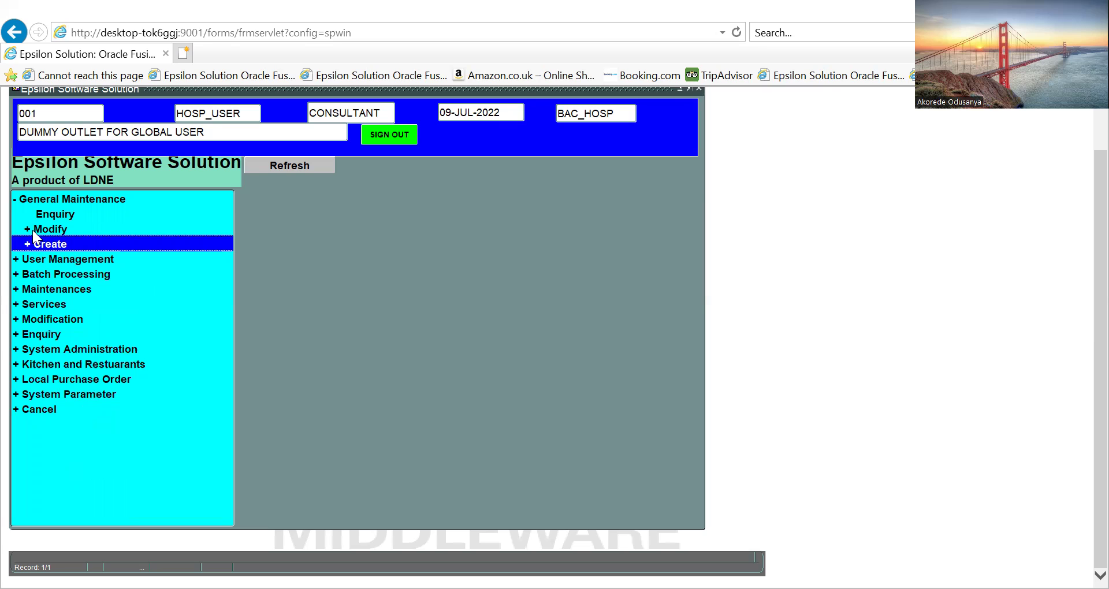
{"action": "double_click", "coordinate": [18, 200]}
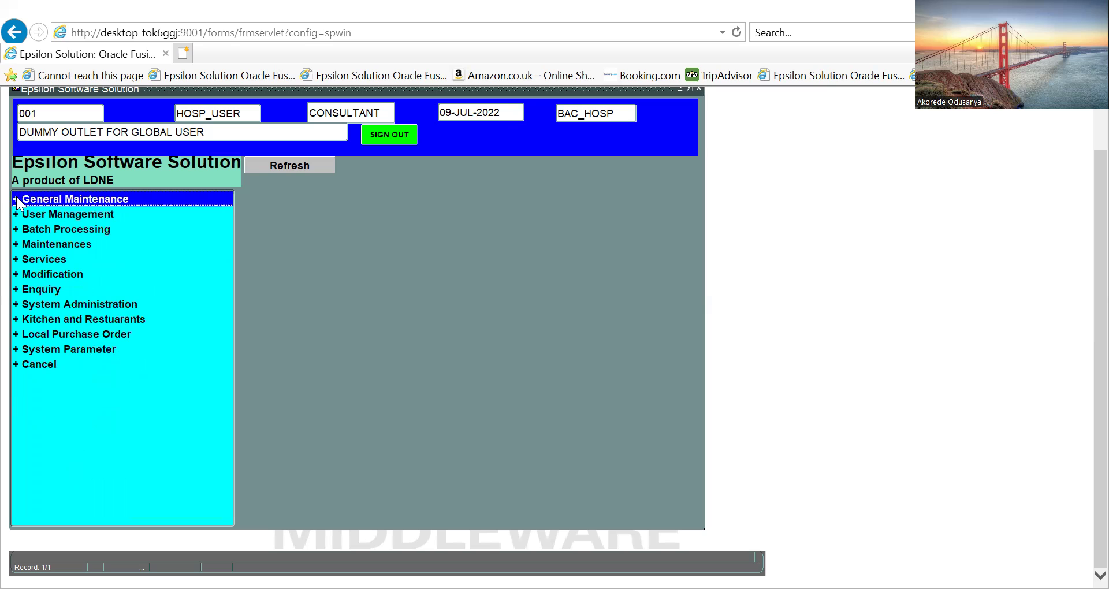
Open the Check In Guest form under Services > Lodging Services
{"action": "left_click", "coordinate": [19, 261]}
{"action": "double_click", "coordinate": [19, 261]}
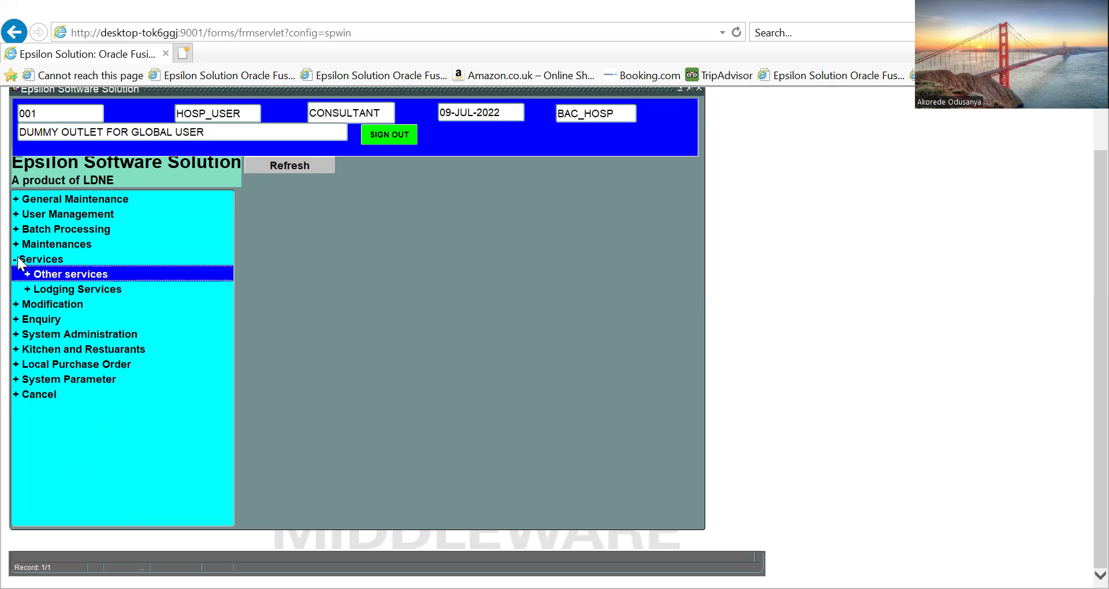
{"action": "double_click", "coordinate": [27, 290]}
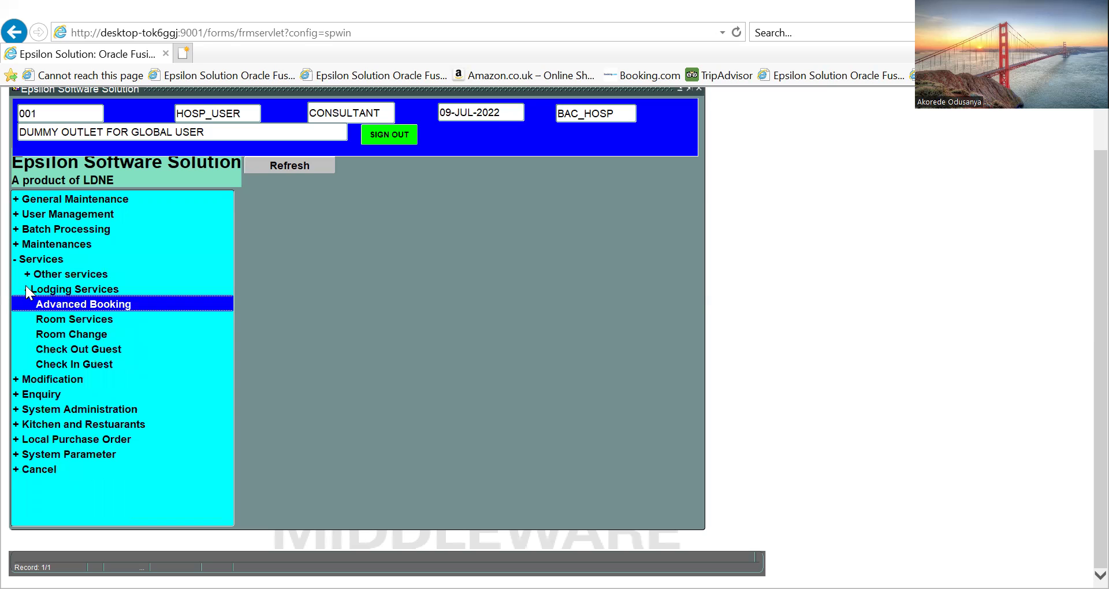
{"action": "double_click", "coordinate": [63, 366]}
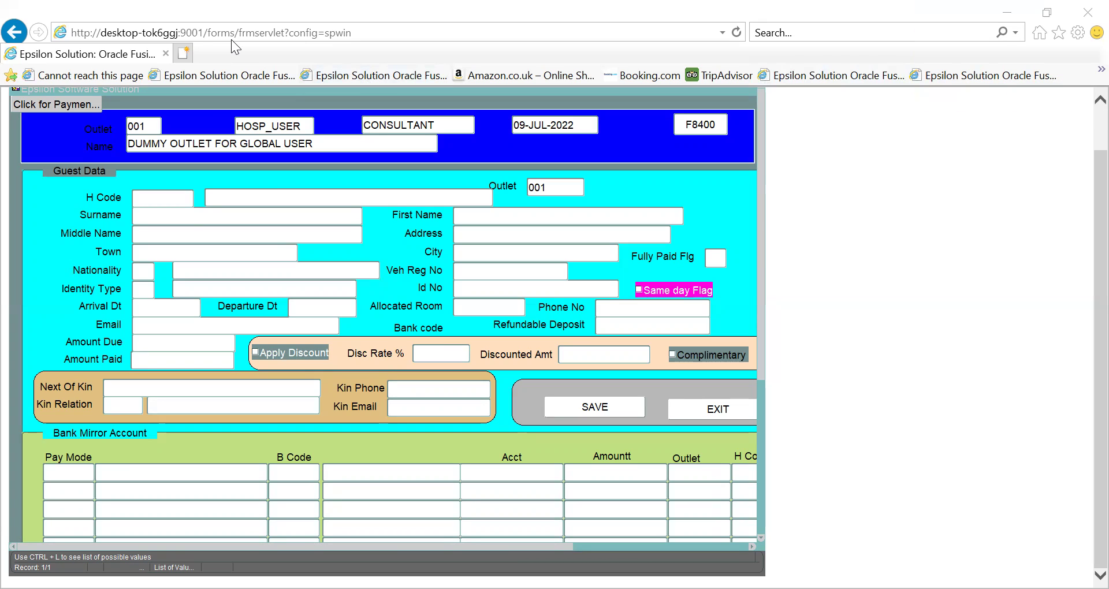
Enter hotel code GHHS so it resolves to Grand Honours Hotel and Suites
{"action": "left_click", "coordinate": [145, 197]}
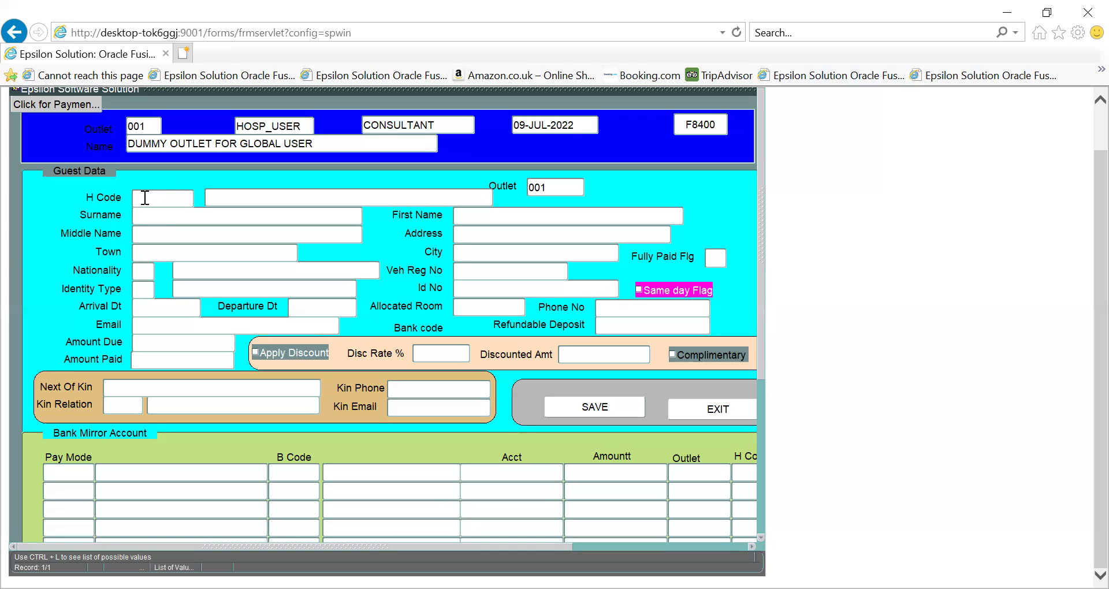
{"action": "type", "text": "GHHS"}
{"action": "key", "text": "Tab"}
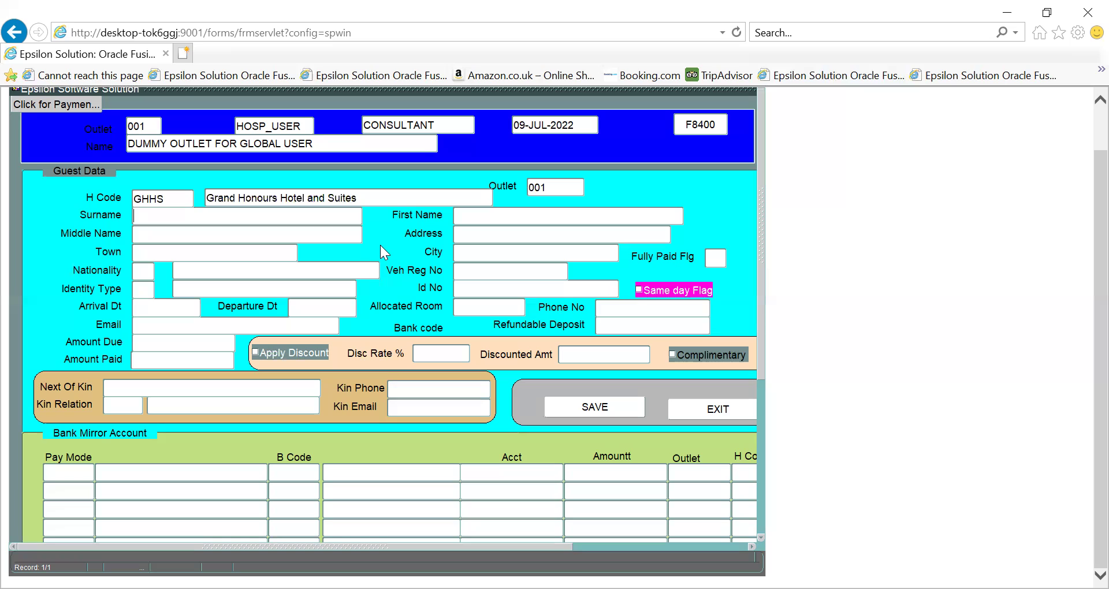
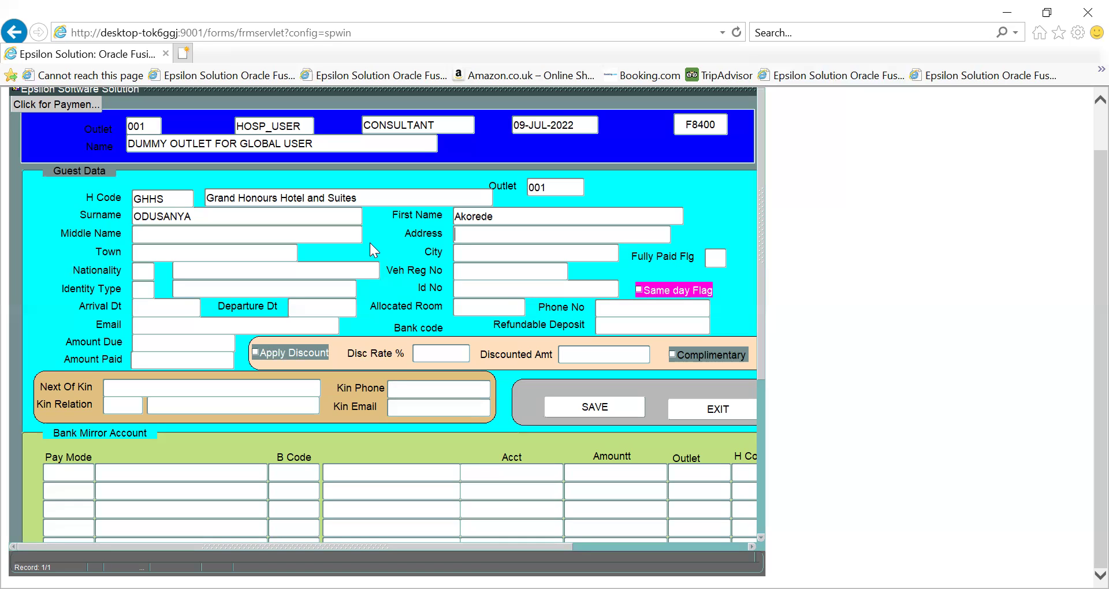
Enter the guest's surname, first name, street address, and town and city
{"action": "key", "text": "Tab"}
{"action": "type", "text": "lupeju"}
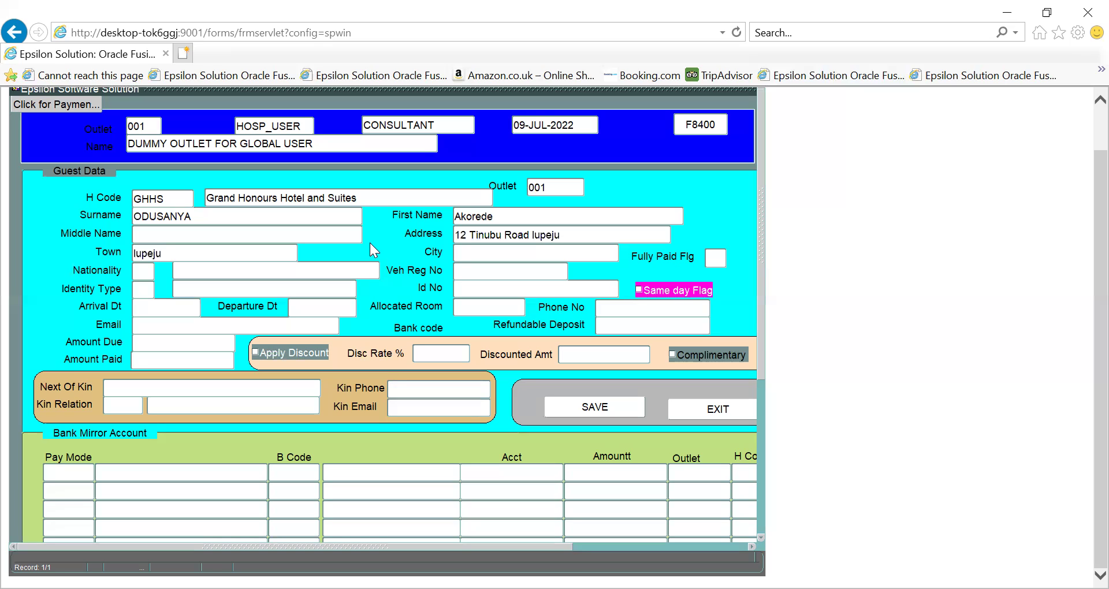
{"action": "type", "text": "agos"}
{"action": "key", "text": "Tab"}
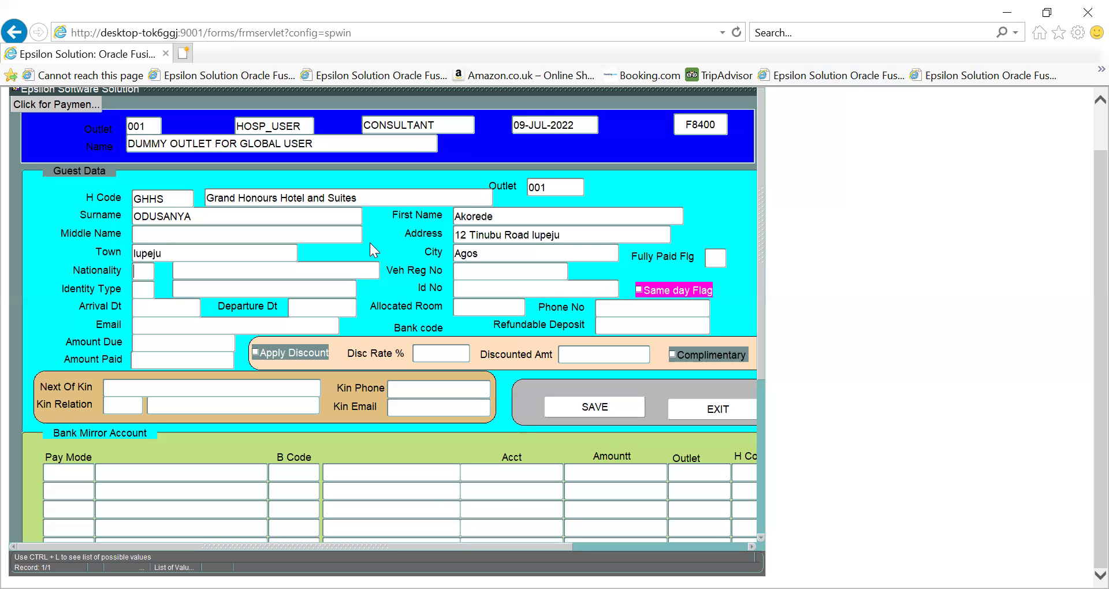
Replace the misspelled city with Lagos and enter NG, resolving to Nigeria, as nationality
{"action": "left_click", "coordinate": [455, 252]}
{"action": "key", "text": "Delete"}
{"action": "key", "text": "Delete"}
{"action": "key", "text": "Delete"}
{"action": "key", "text": "Delete"}
{"action": "type", "text": "Lagos"}
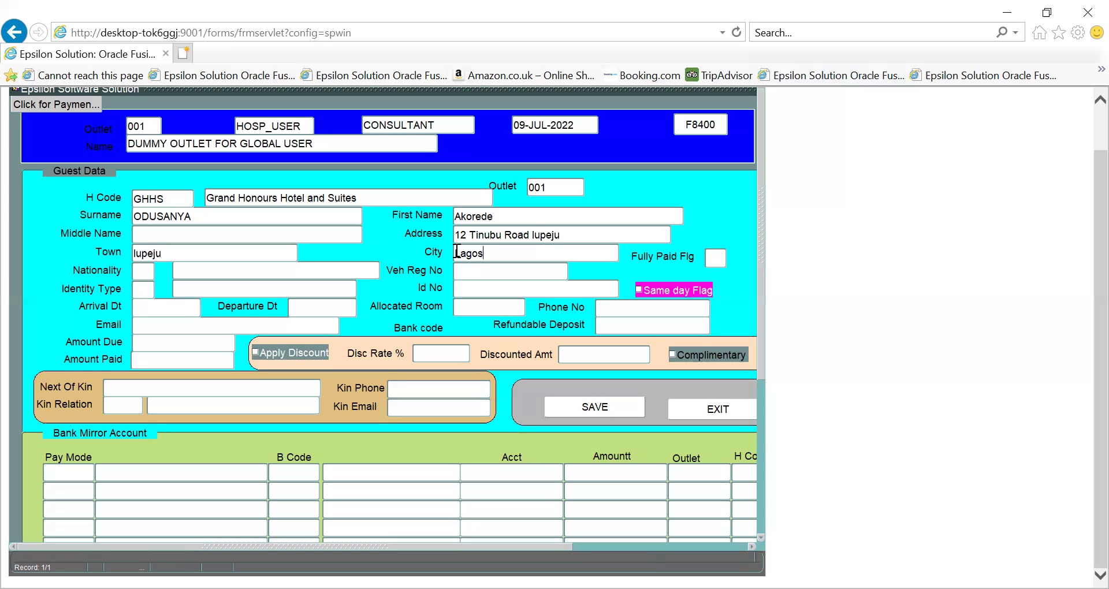
{"action": "key", "text": "Tab"}
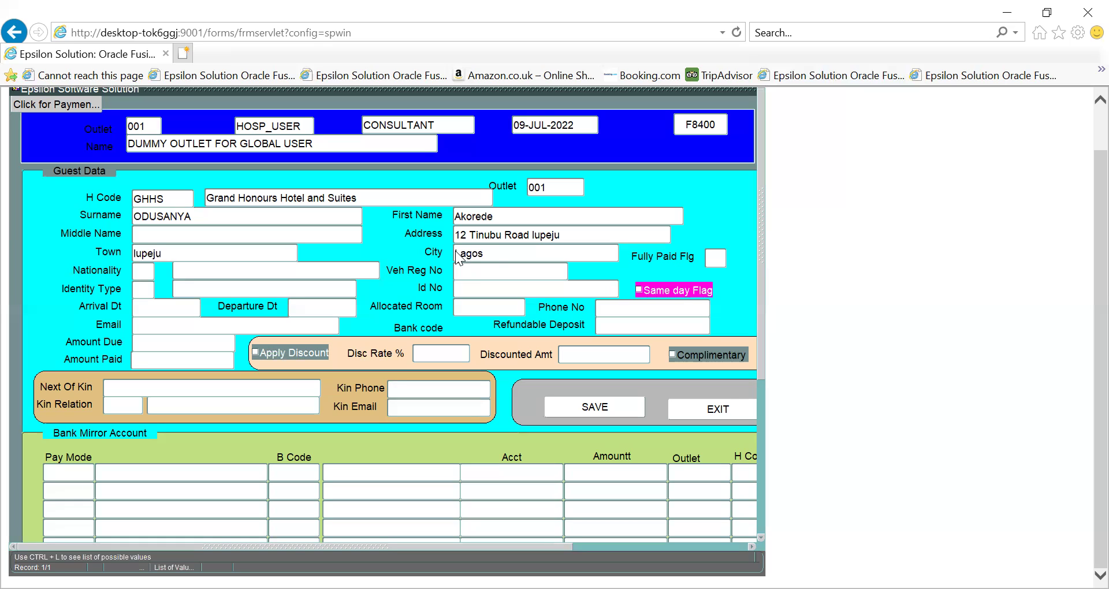
{"action": "type", "text": "NG"}
{"action": "key", "text": "Tab"}
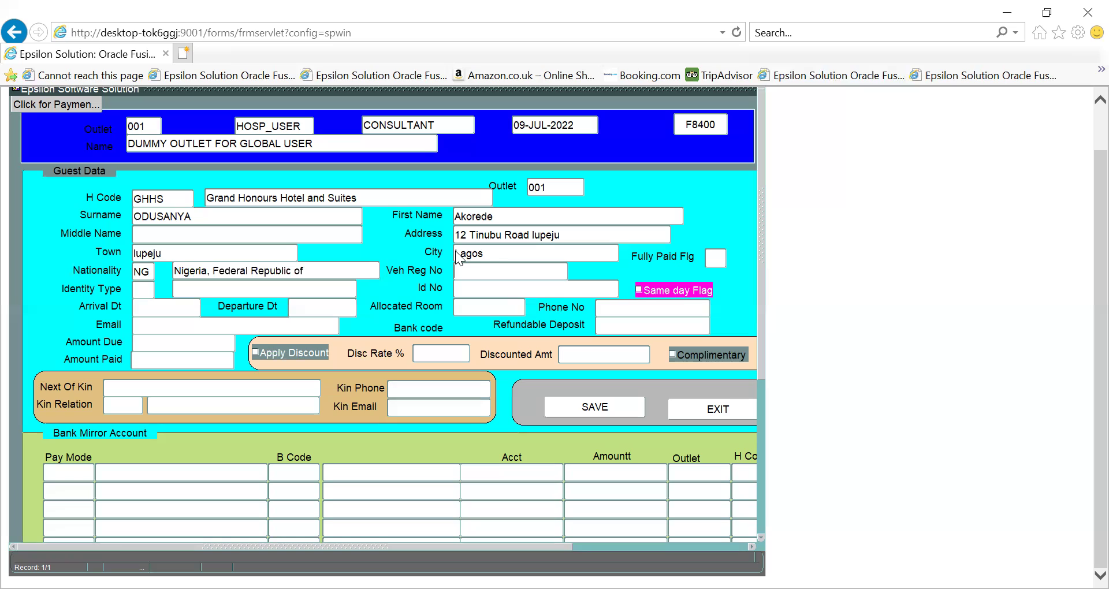
Enter the vehicle registration, choose identity type IPP (International Passport), and type the passport number
{"action": "key", "text": "Tab"}
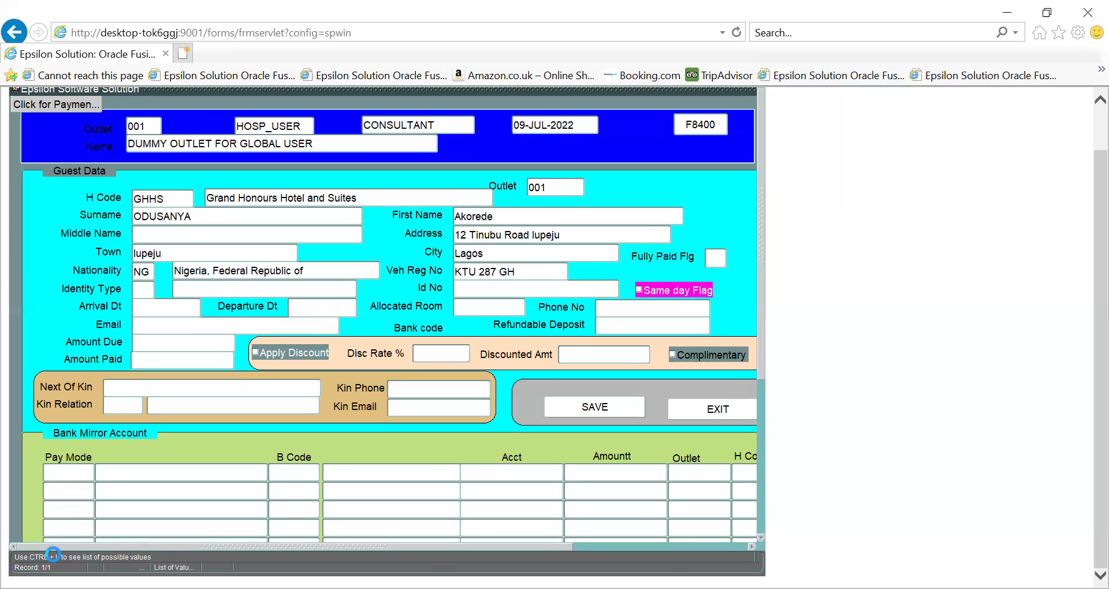
{"action": "key", "text": "ctrl+l"}
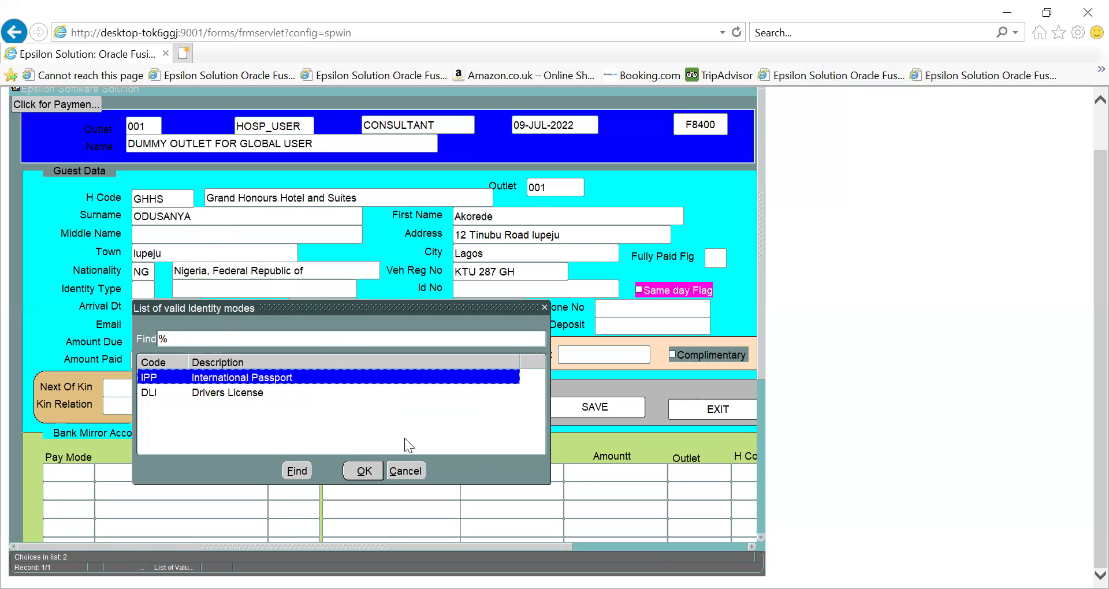
{"action": "left_click", "coordinate": [362, 471]}
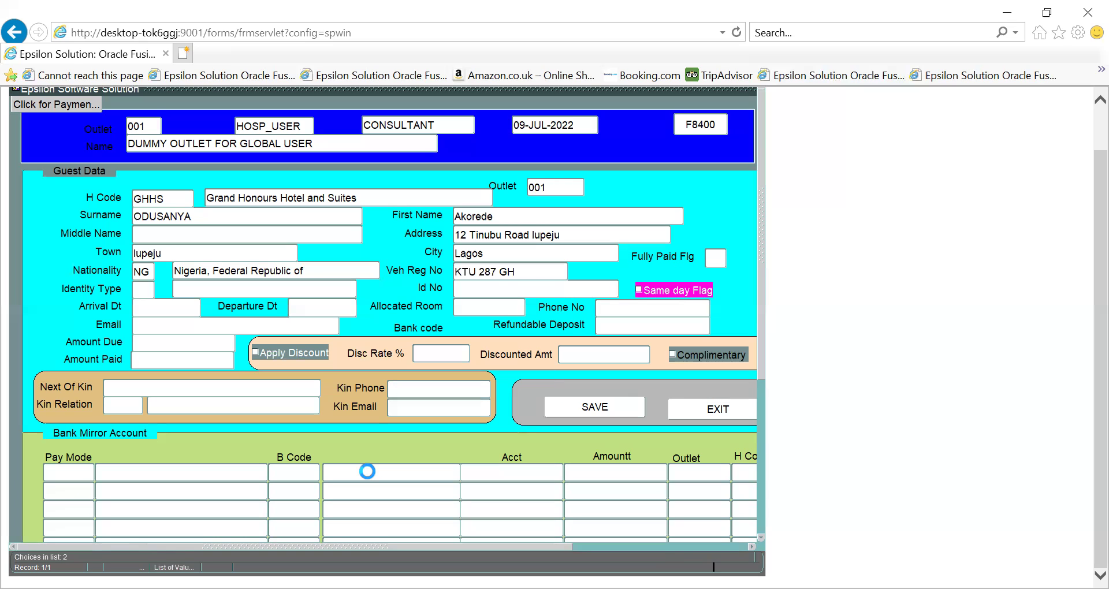
{"action": "key", "text": "Tab"}
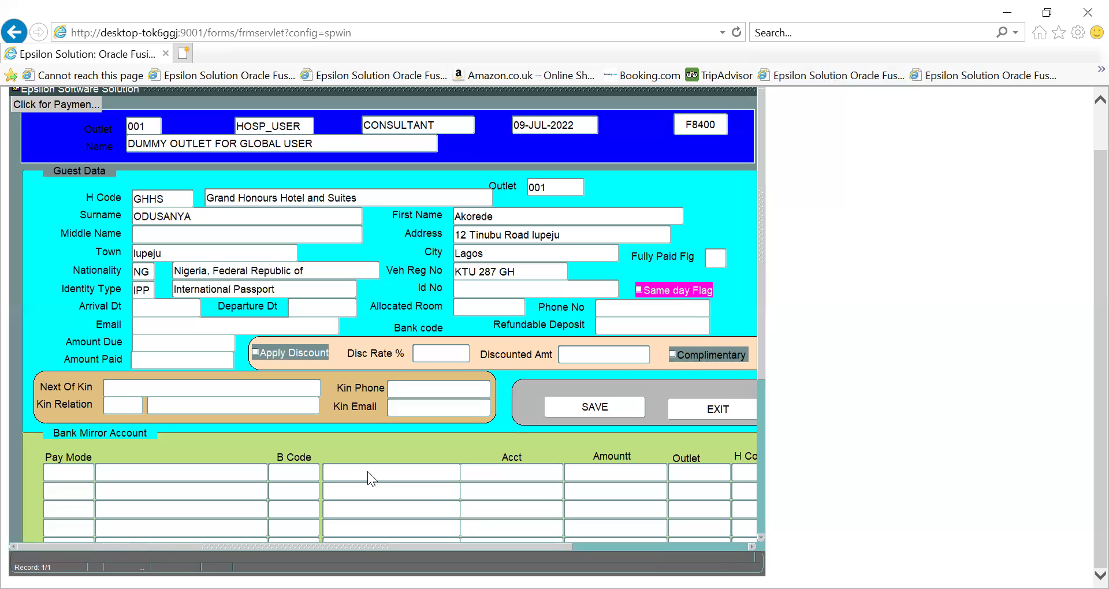
{"action": "key", "text": "Tab"}
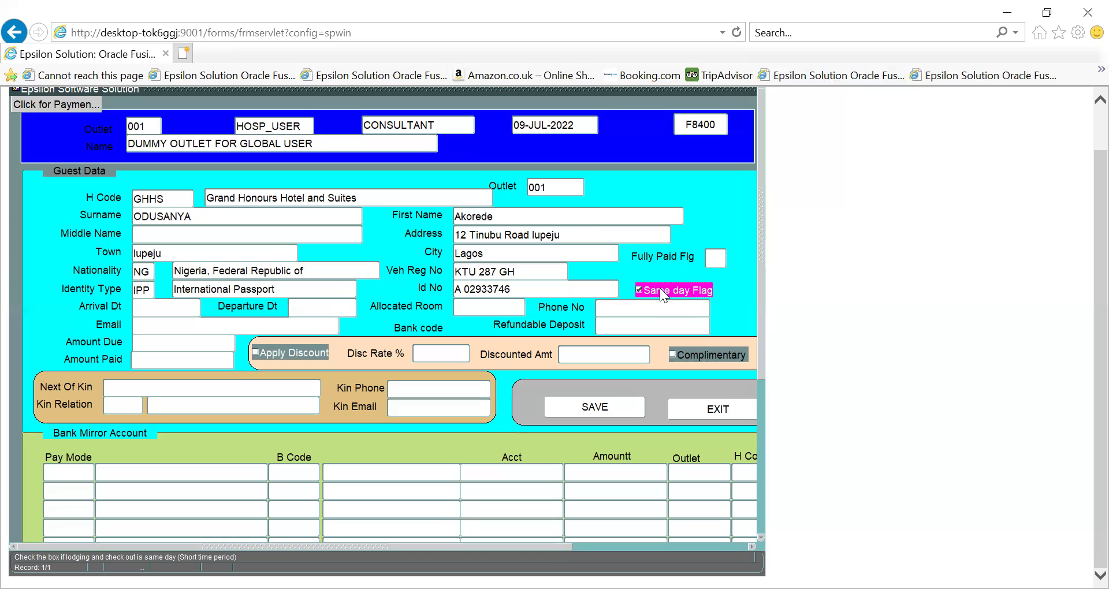
Keep arrival date 09-JUL-2022, enter departure date 10-JUL-2022, and call up available rooms
{"action": "key", "text": "Tab"}
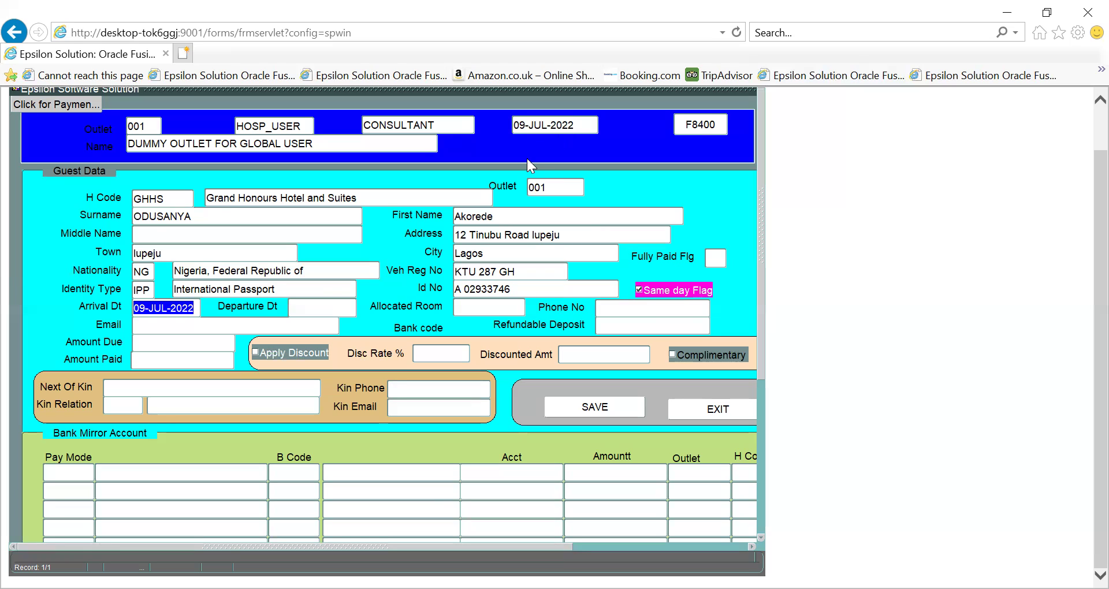
{"action": "key", "text": "Tab"}
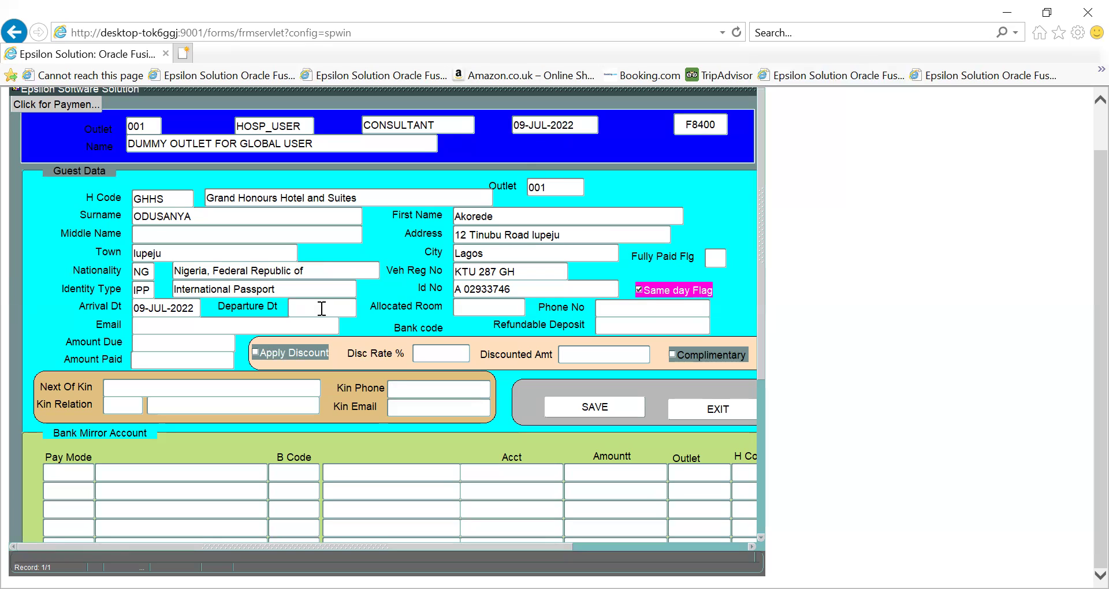
{"action": "type", "text": "10-JUL-2022"}
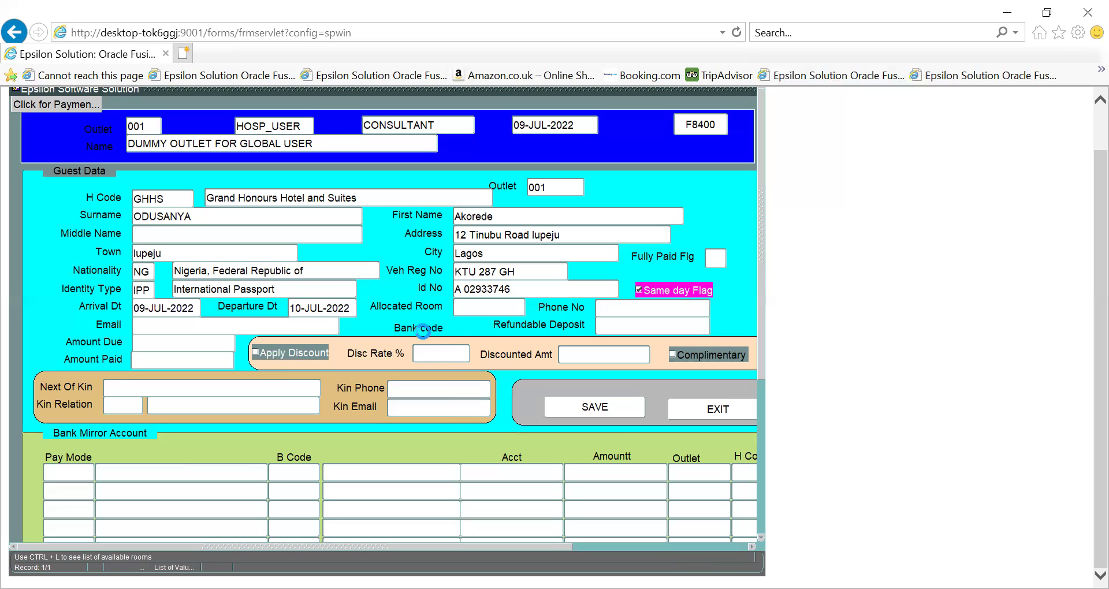
{"action": "key", "text": "ctrl+l"}
Allocate room 002, giving amount due 15,000.00, and enter the guest's phone number
{"action": "key", "text": "Return"}
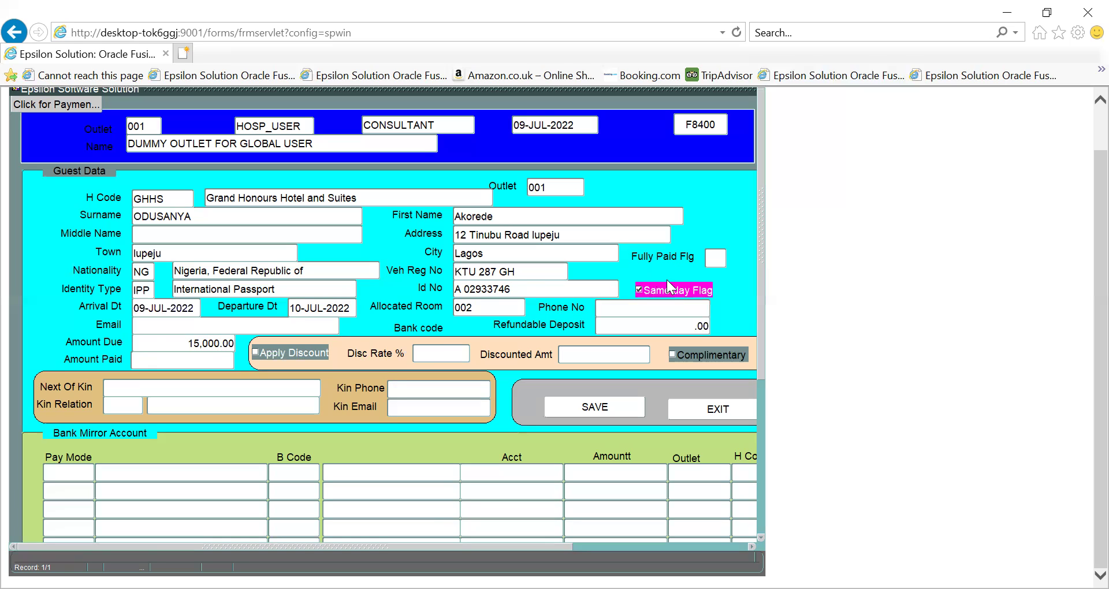
Replace an uppercase e-mail attempt with the guest's lowercase e-mail address, leaving the deposit at .00
{"action": "key", "text": "Tab"}
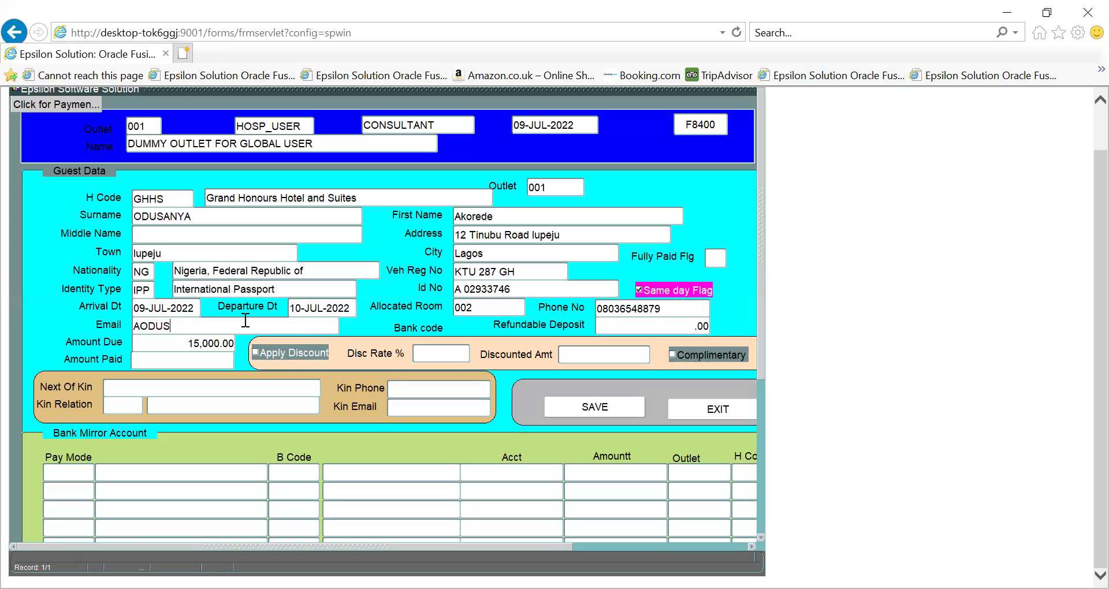
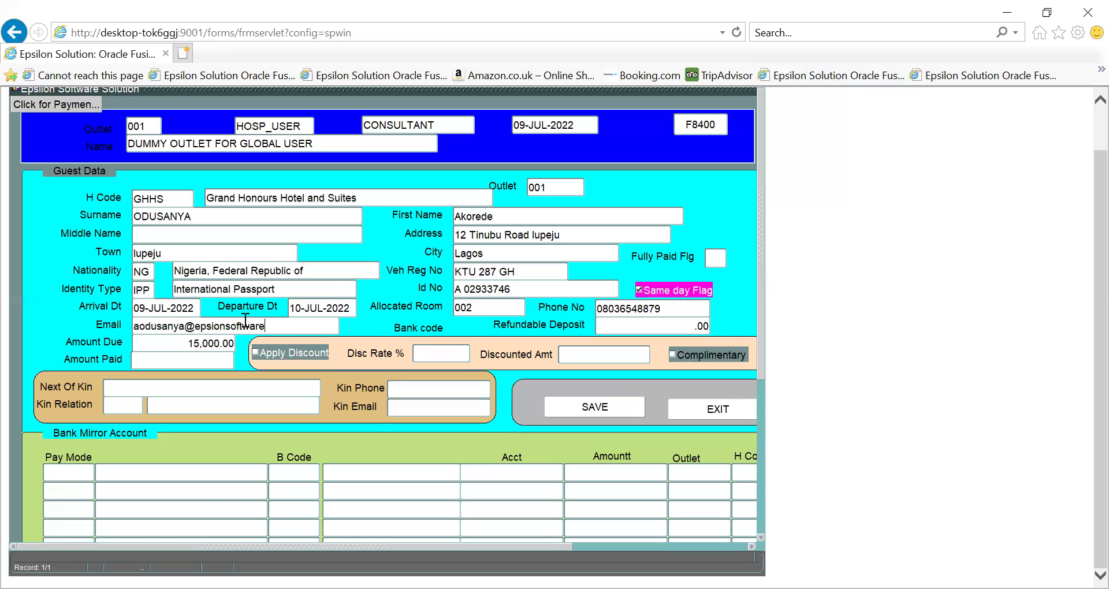
{"action": "key", "text": "Tab"}
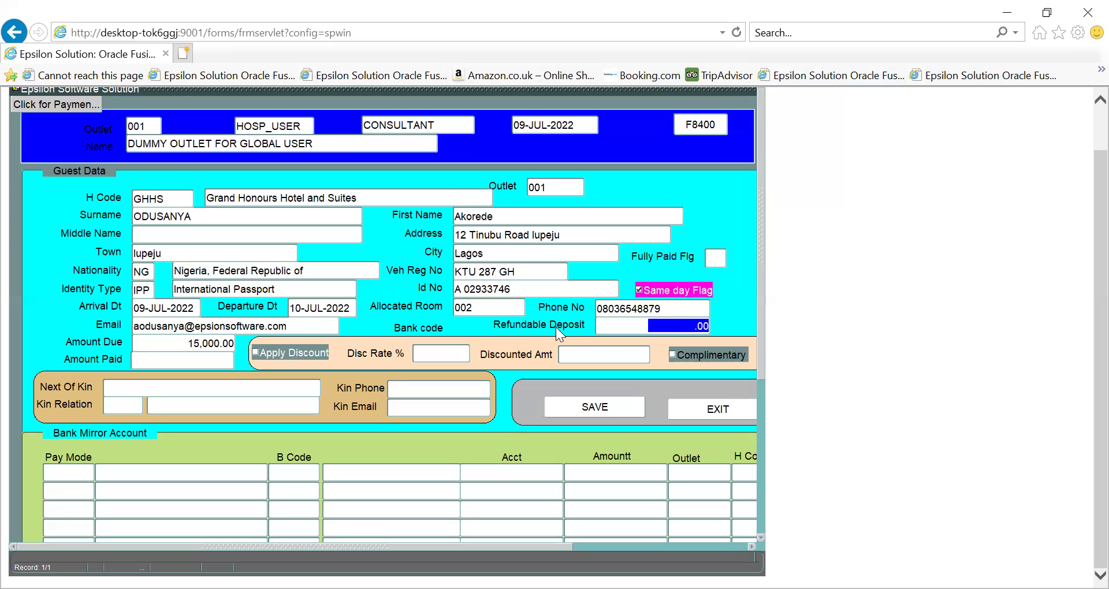
{"action": "key", "text": "Tab"}
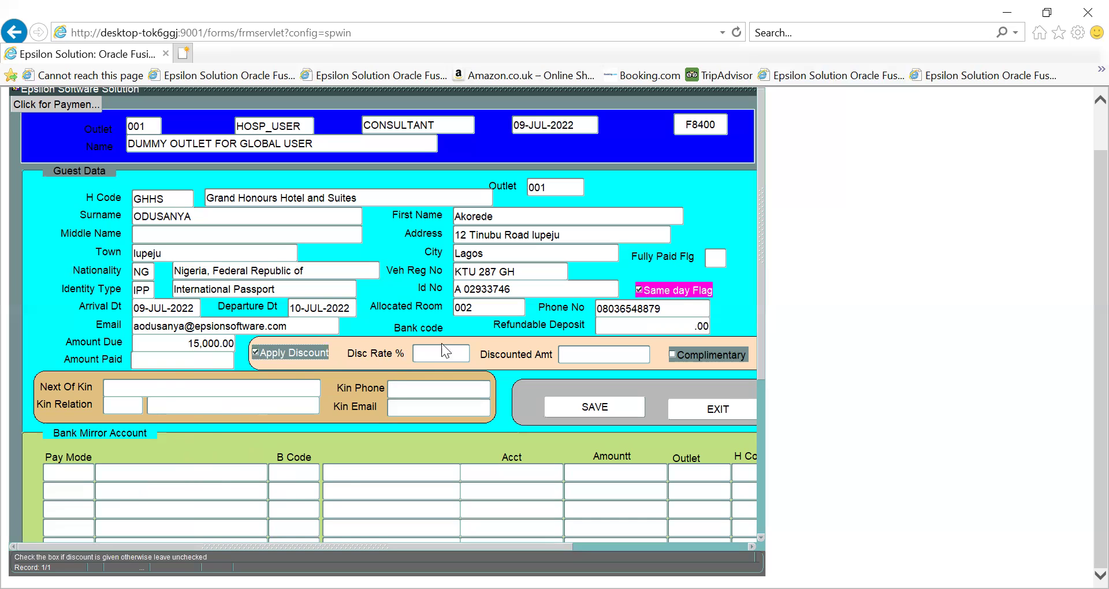
Move between Disc Rate % and Discounted Amt, clearing the mandatory discount rate warnings
{"action": "key", "text": "Tab"}
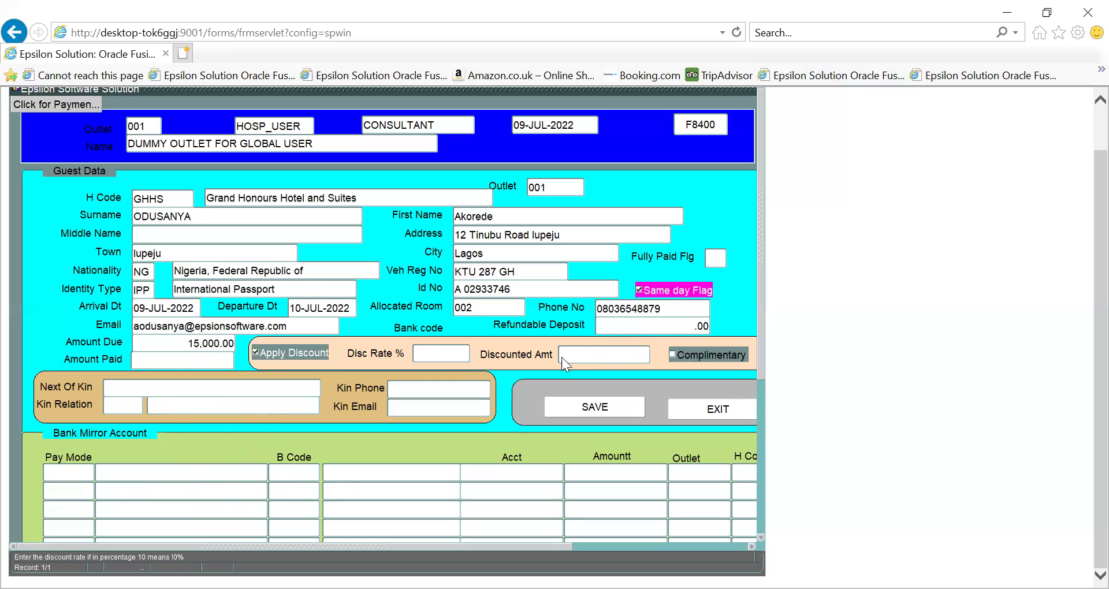
{"action": "left_click", "coordinate": [599, 353]}
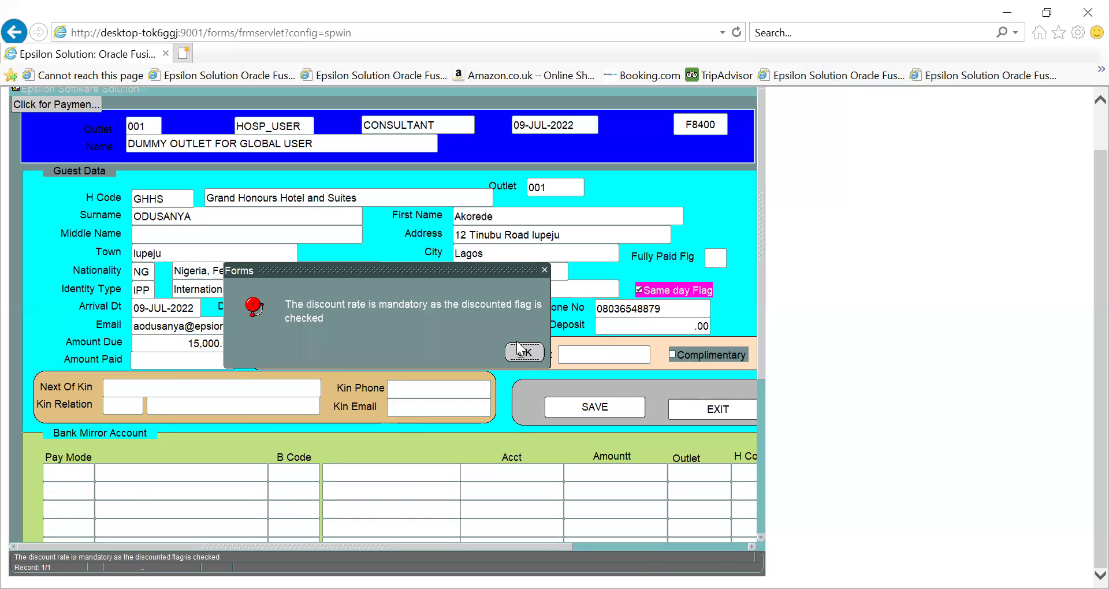
{"action": "left_click", "coordinate": [524, 354]}
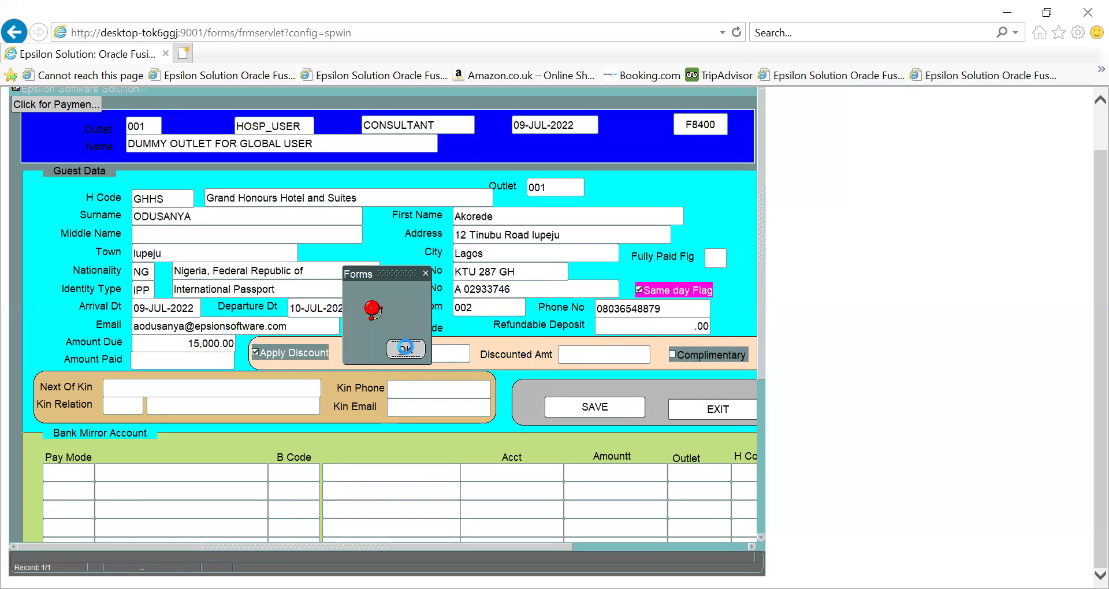
{"action": "left_click", "coordinate": [511, 352]}
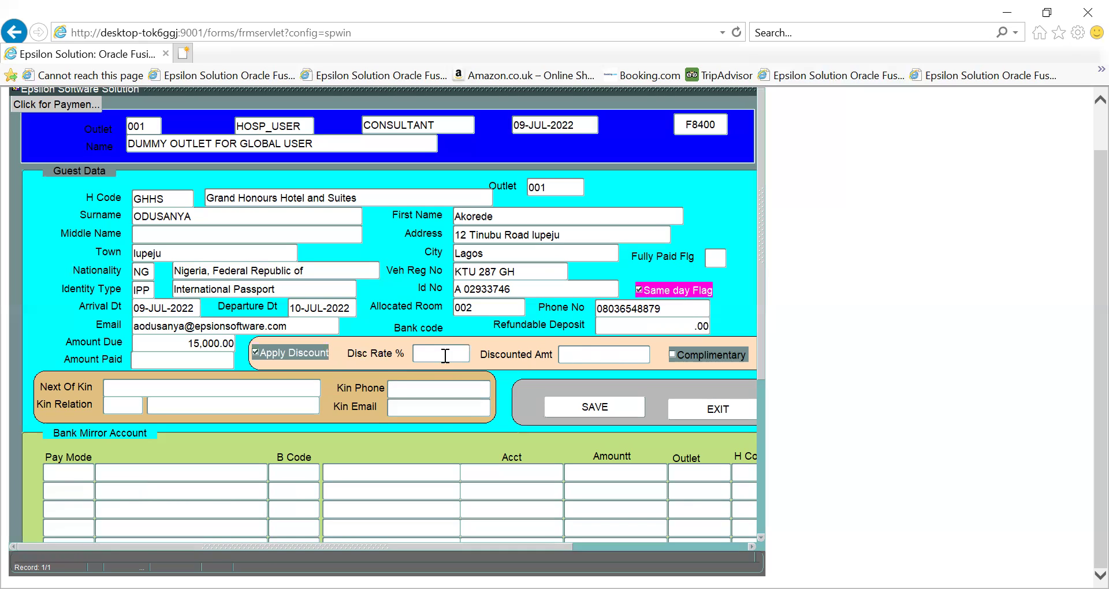
{"action": "left_click", "coordinate": [261, 354]}
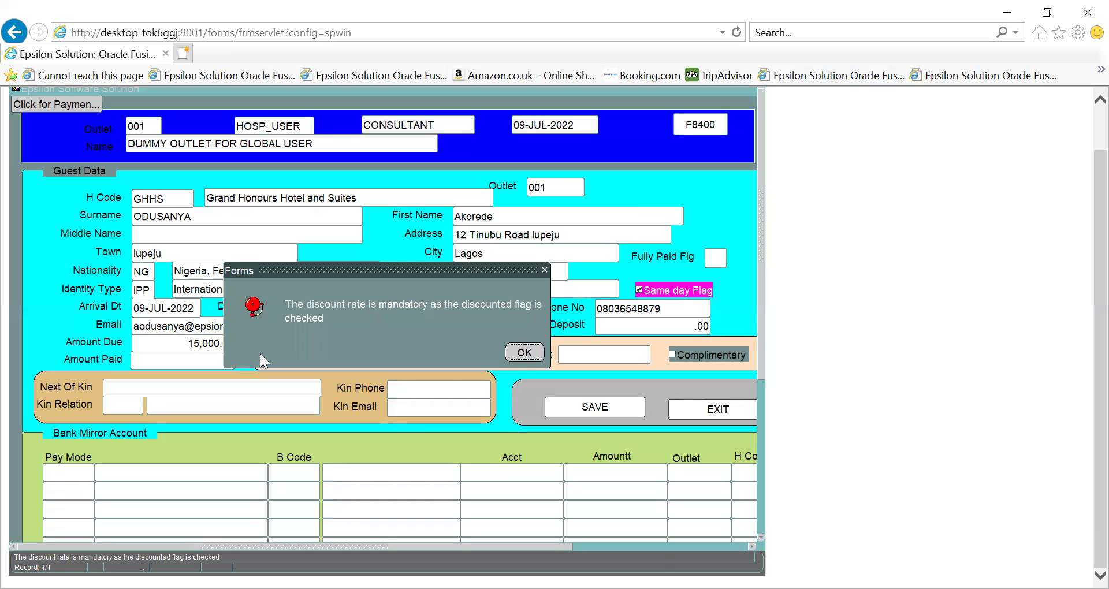
{"action": "left_click", "coordinate": [525, 352]}
{"action": "left_click", "coordinate": [525, 353]}
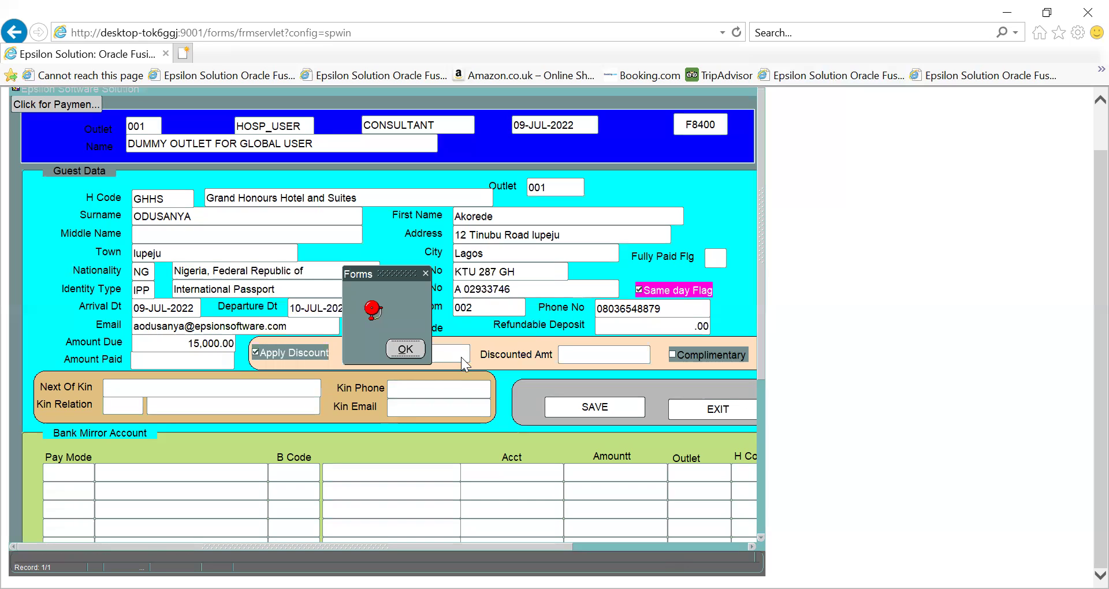
{"action": "left_click", "coordinate": [416, 345]}
{"action": "left_click", "coordinate": [512, 351]}
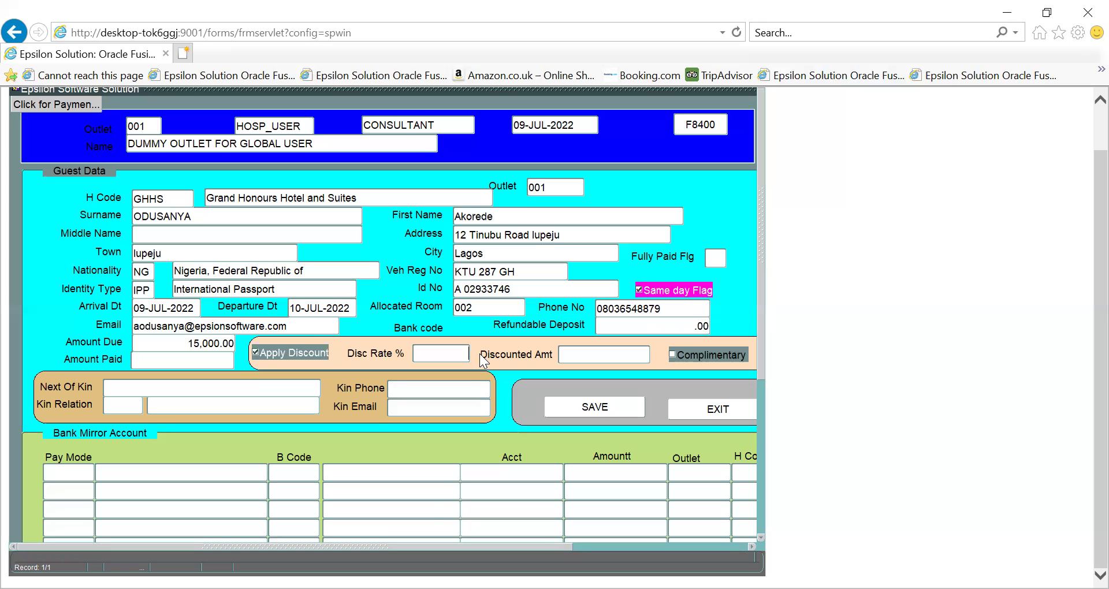
Try the discount rate and discounted amount again, dismissing the repeated warnings and -100501 error
{"action": "left_click", "coordinate": [449, 354]}
{"action": "left_click", "coordinate": [587, 351]}
{"action": "left_click", "coordinate": [519, 351]}
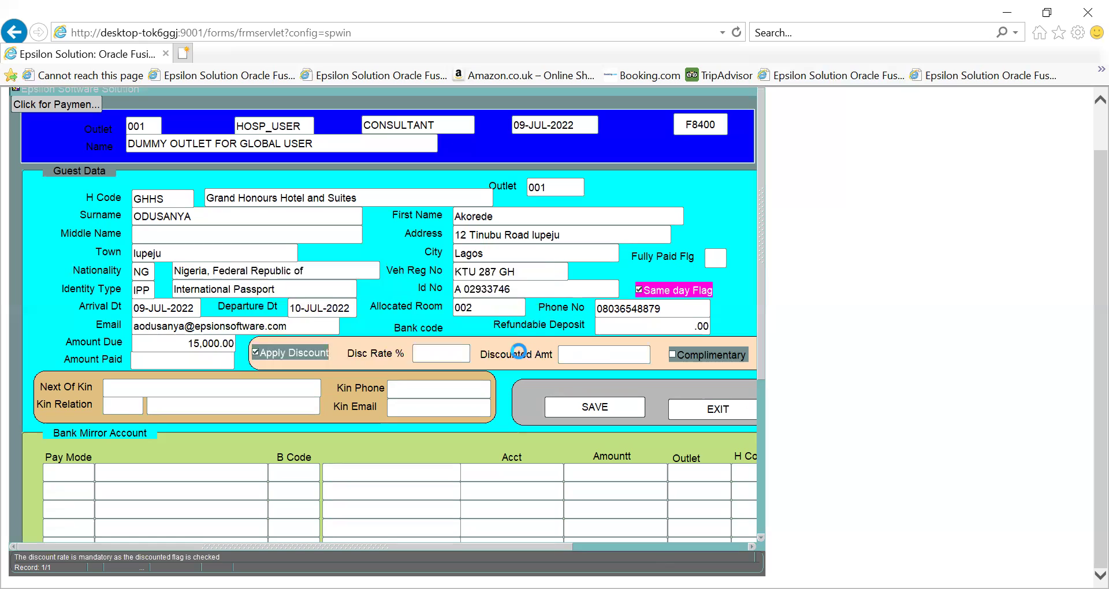
{"action": "left_click", "coordinate": [518, 352]}
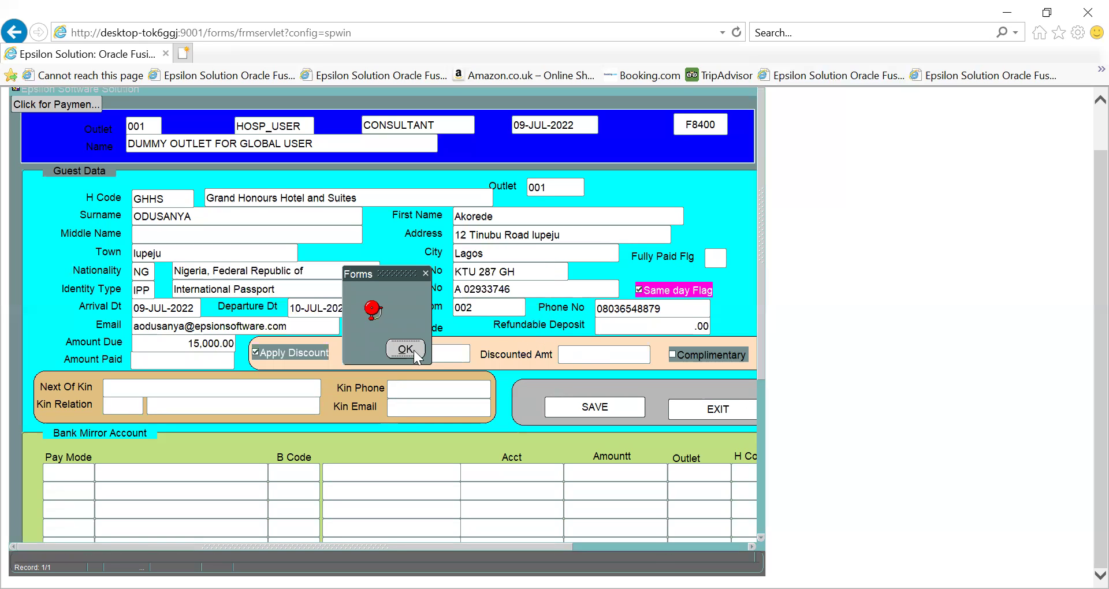
{"action": "left_click", "coordinate": [406, 350]}
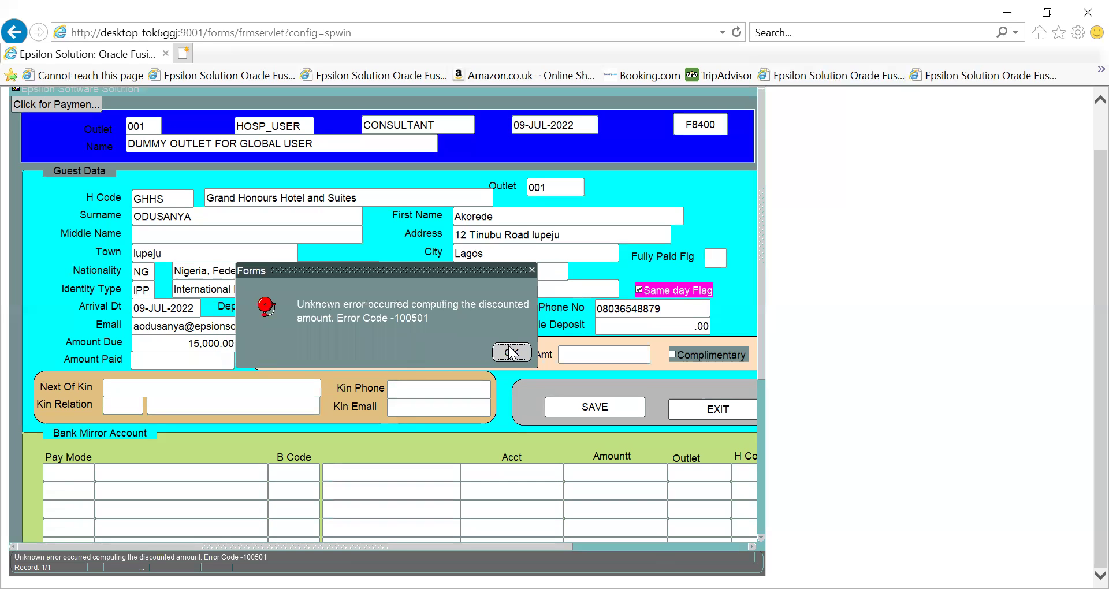
{"action": "left_click", "coordinate": [508, 350]}
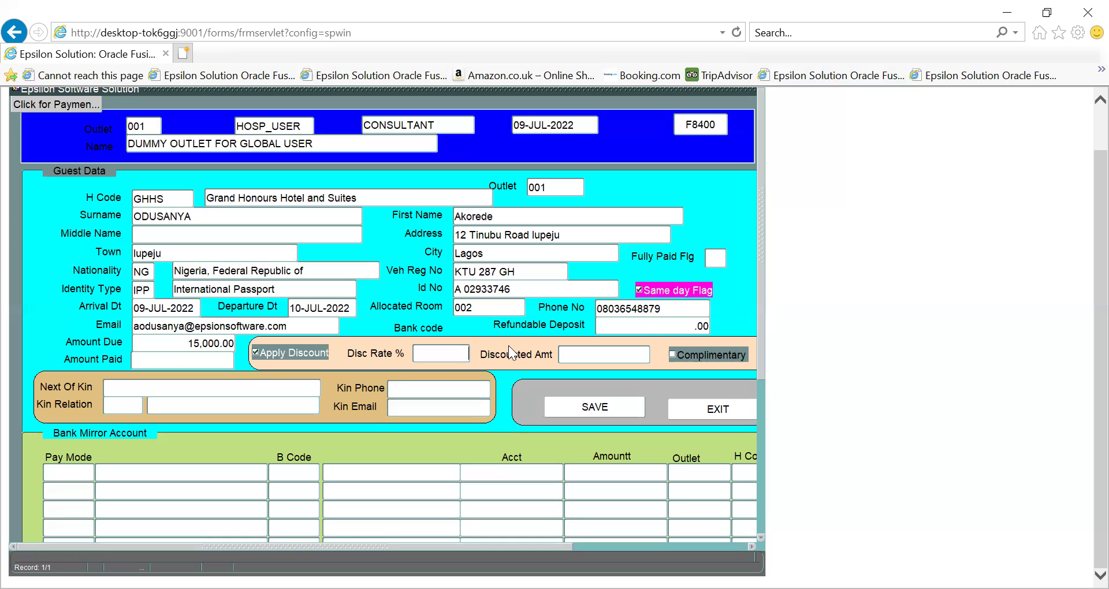
Change the discounted amount from 13,500.00 to 10000, giving a 33.333333% discount rate
{"action": "type", "text": "10"}
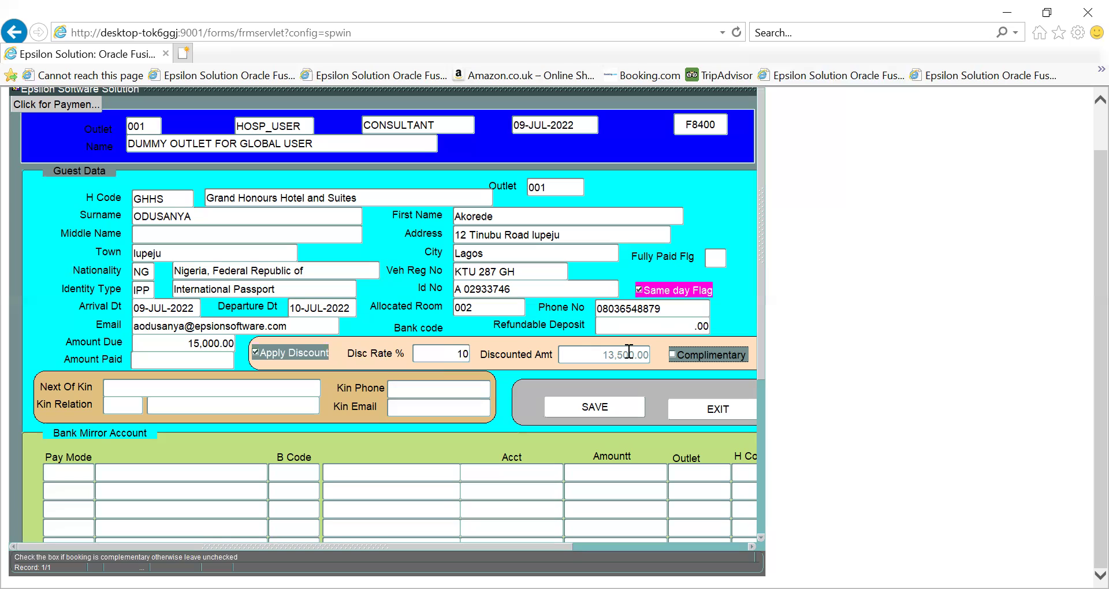
{"action": "left_click", "coordinate": [270, 349]}
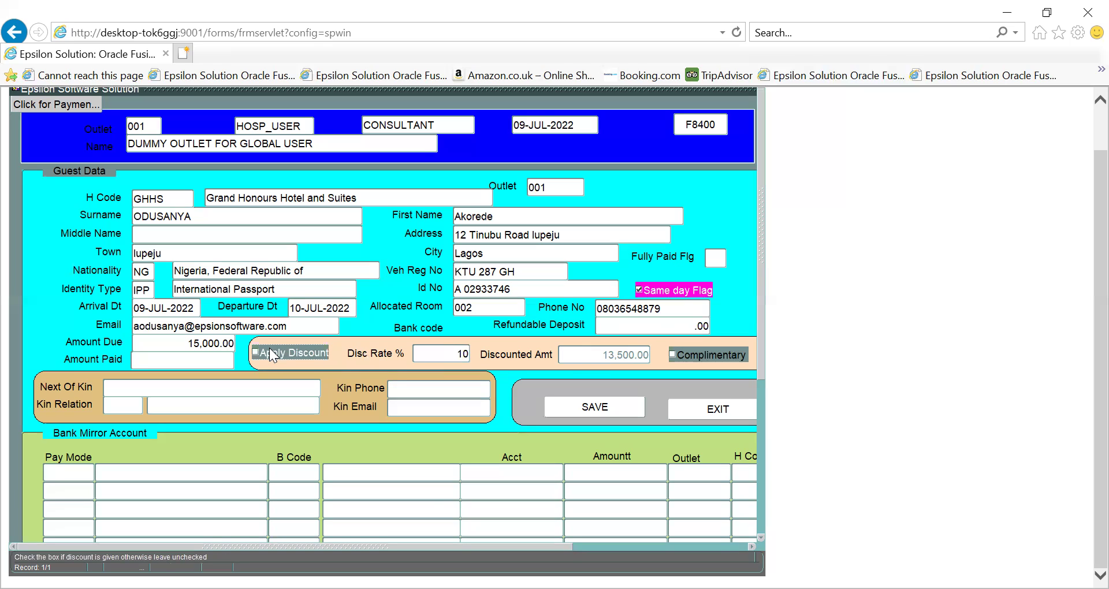
{"action": "left_click", "coordinate": [514, 308]}
{"action": "key", "text": "Tab"}
{"action": "key", "text": "Tab"}
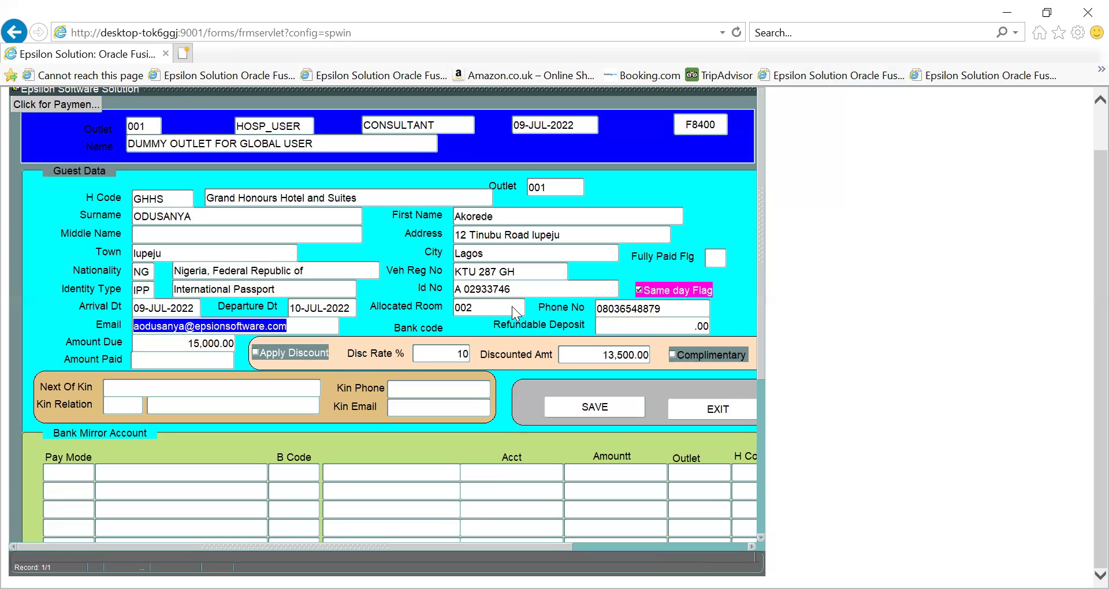
{"action": "key", "text": "Tab"}
{"action": "key", "text": "Tab"}
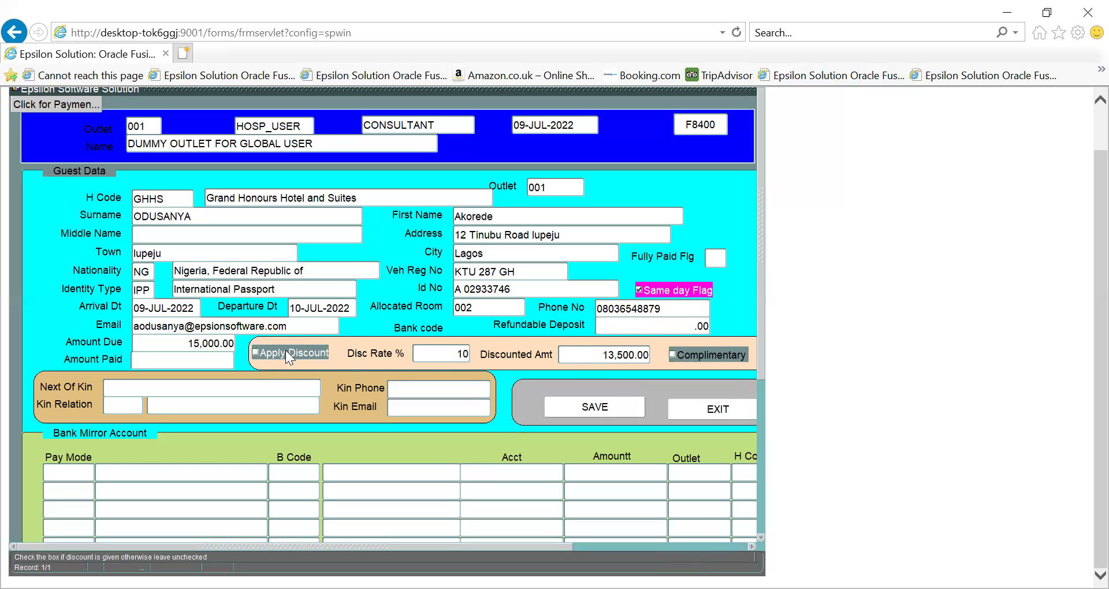
{"action": "left_click", "coordinate": [602, 354]}
{"action": "key", "text": "Delete"}
{"action": "key", "text": "Delete"}
{"action": "key", "text": "Delete"}
{"action": "key", "text": "Delete"}
{"action": "key", "text": "Delete"}
{"action": "key", "text": "Delete"}
{"action": "key", "text": "Delete"}
{"action": "key", "text": "Delete"}
{"action": "key", "text": "Delete"}
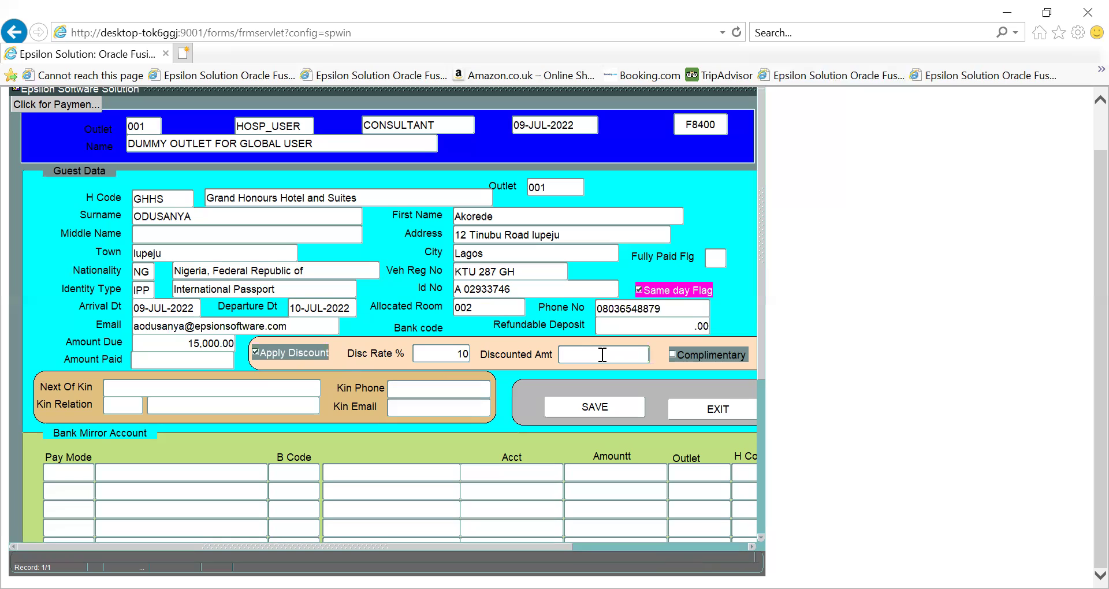
Enter 10000 as the Discounted Amt so Disc Rate becomes 33.333333% and Amount Due 10,000.00
{"action": "type", "text": "10000"}
{"action": "key", "text": "Tab"}
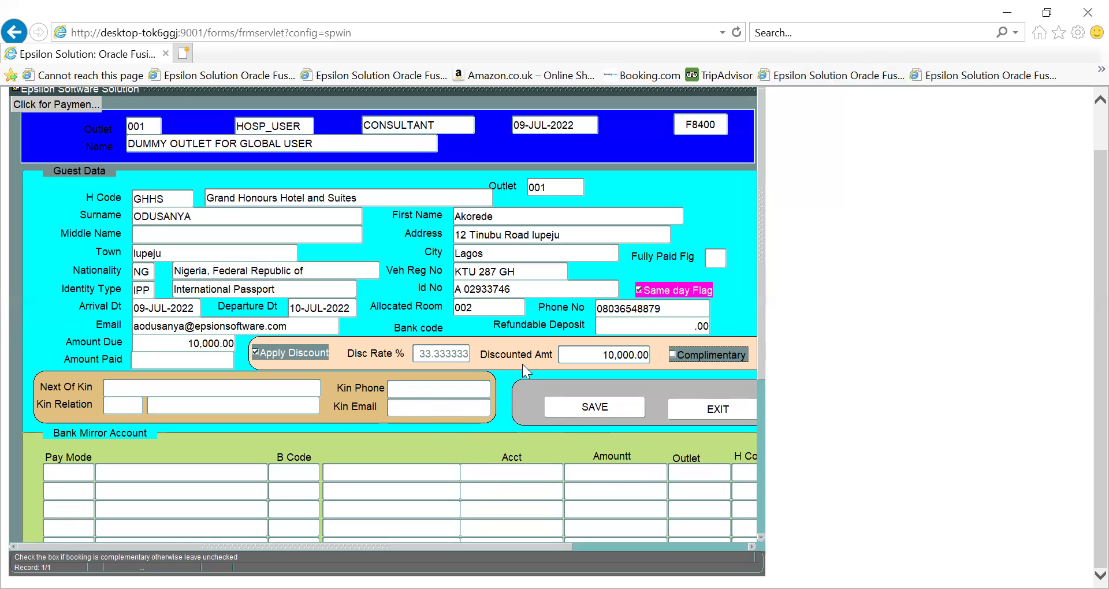
{"action": "left_click", "coordinate": [558, 405]}
Enter the next of kin's full name in the Next Of Kin field
{"action": "left_click", "coordinate": [138, 391]}
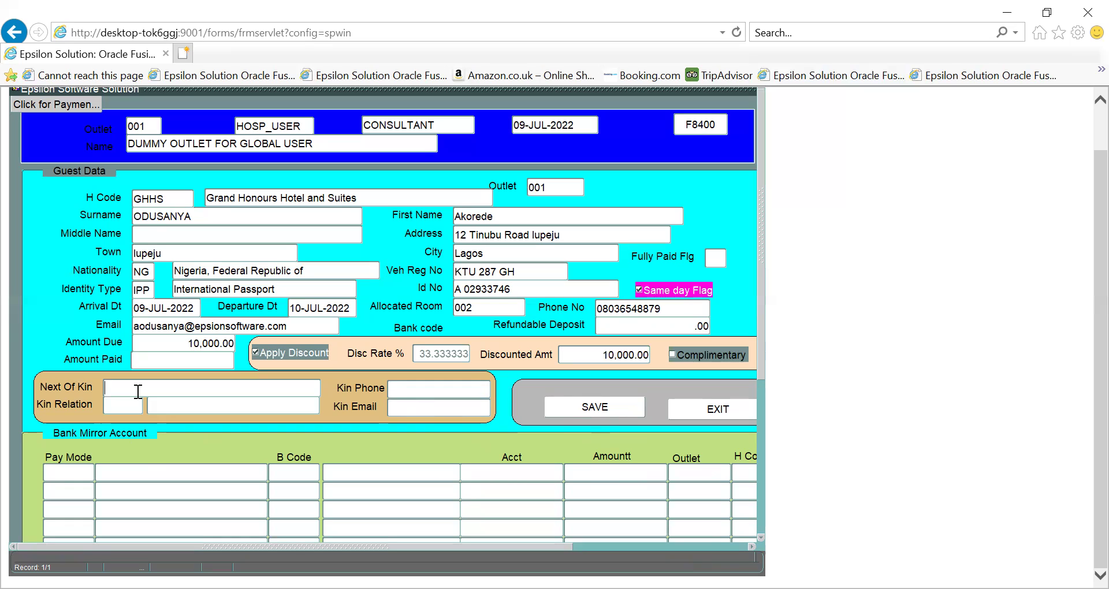
{"action": "left_click", "coordinate": [161, 388]}
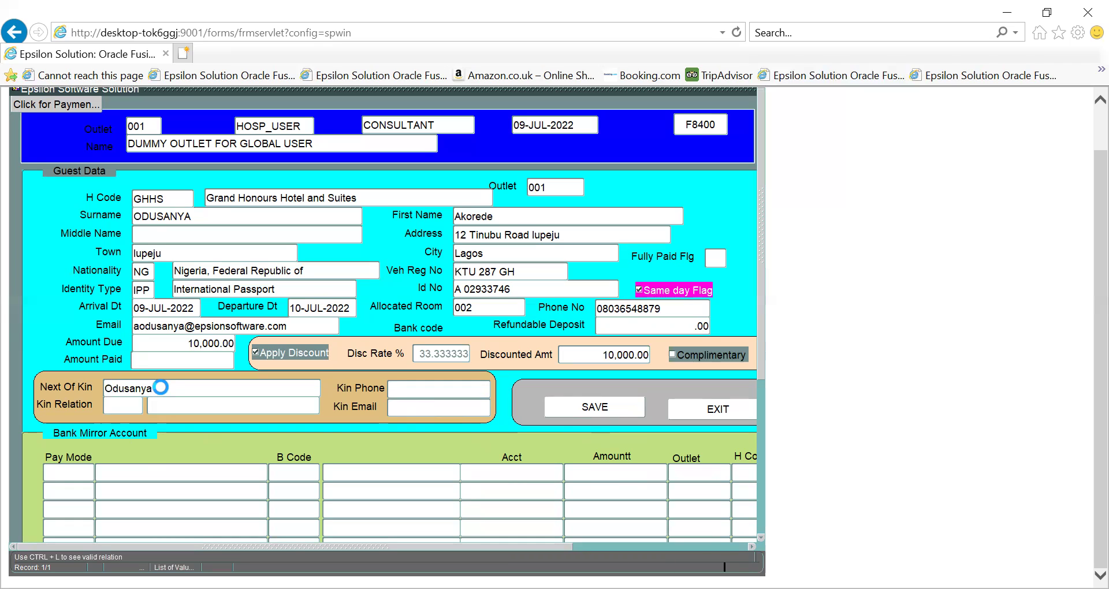
{"action": "key", "text": "Tab"}
Set the Kin Relation to 016 WIFE from the list of values
{"action": "key", "text": "ctrl+l"}
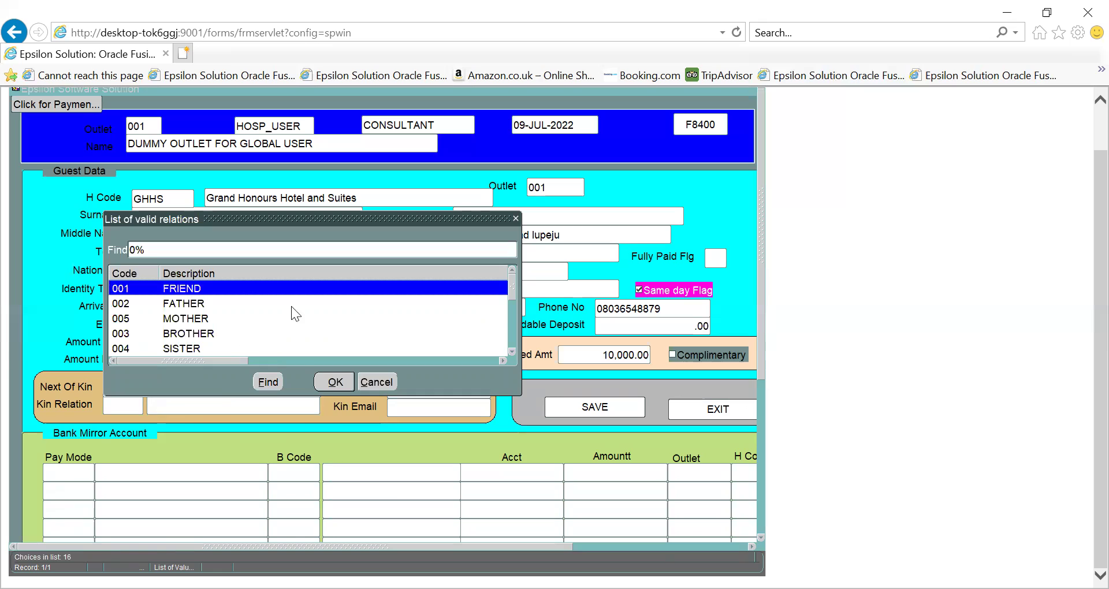
{"action": "left_click", "coordinate": [516, 325]}
{"action": "left_click", "coordinate": [515, 327]}
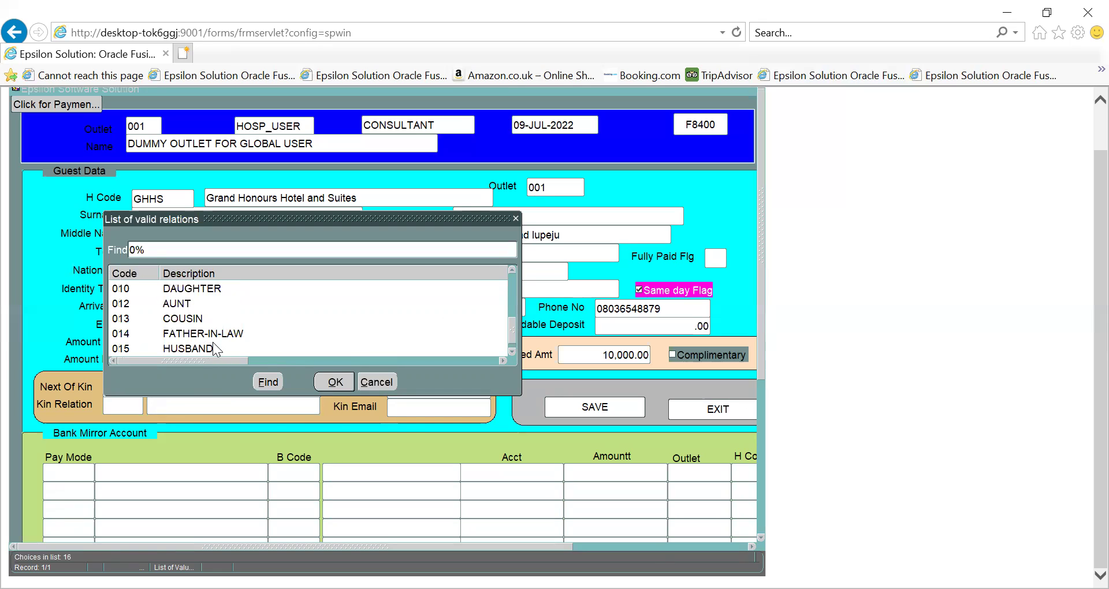
{"action": "left_click", "coordinate": [512, 352]}
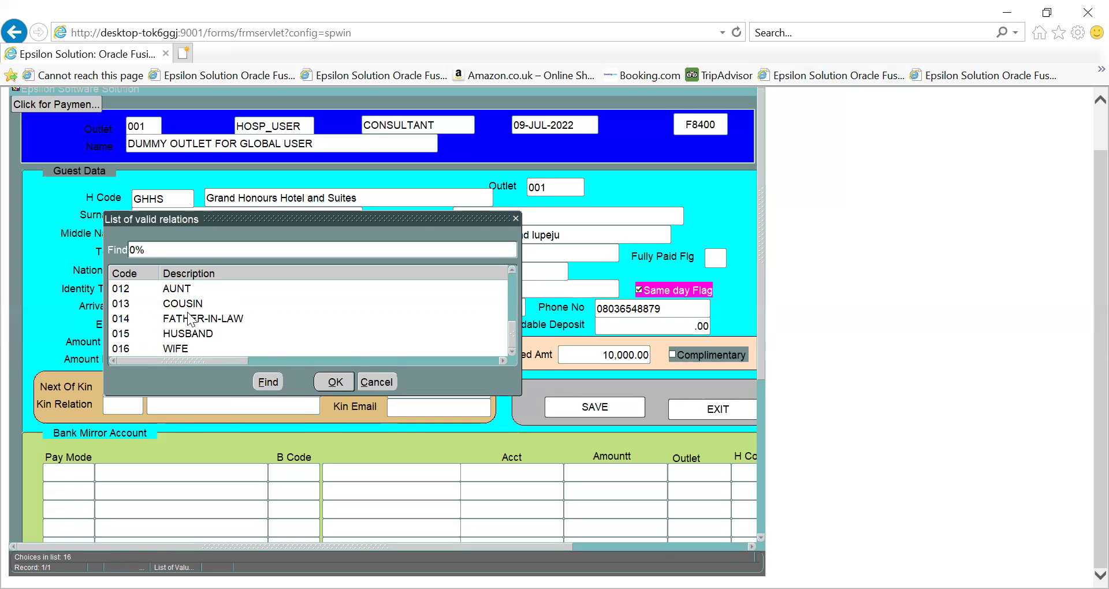
{"action": "left_click", "coordinate": [168, 349]}
{"action": "left_click", "coordinate": [336, 381]}
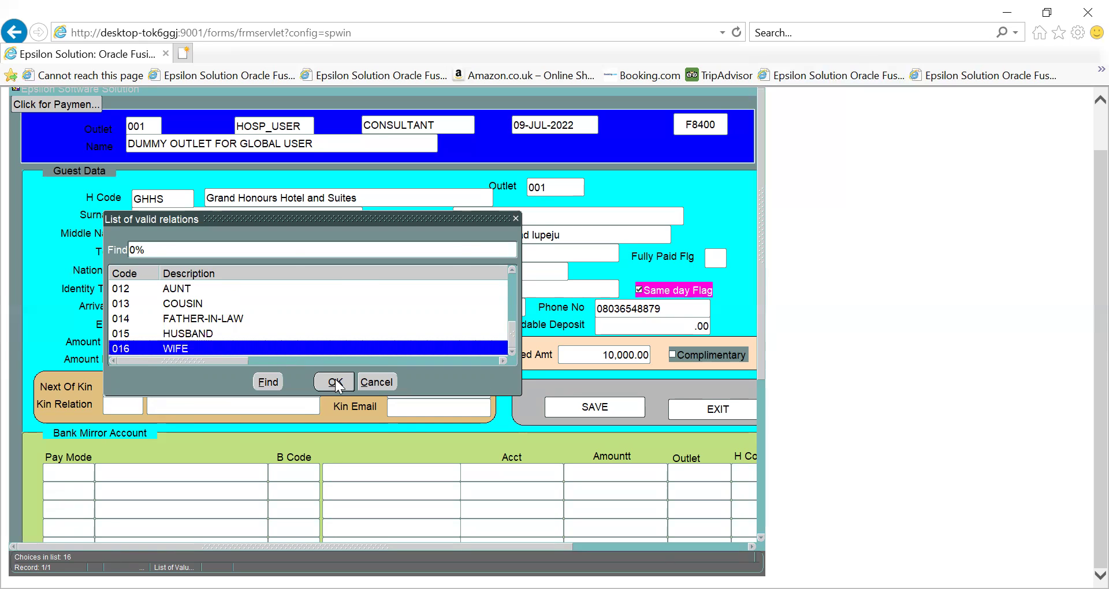
{"action": "key", "text": "Tab"}
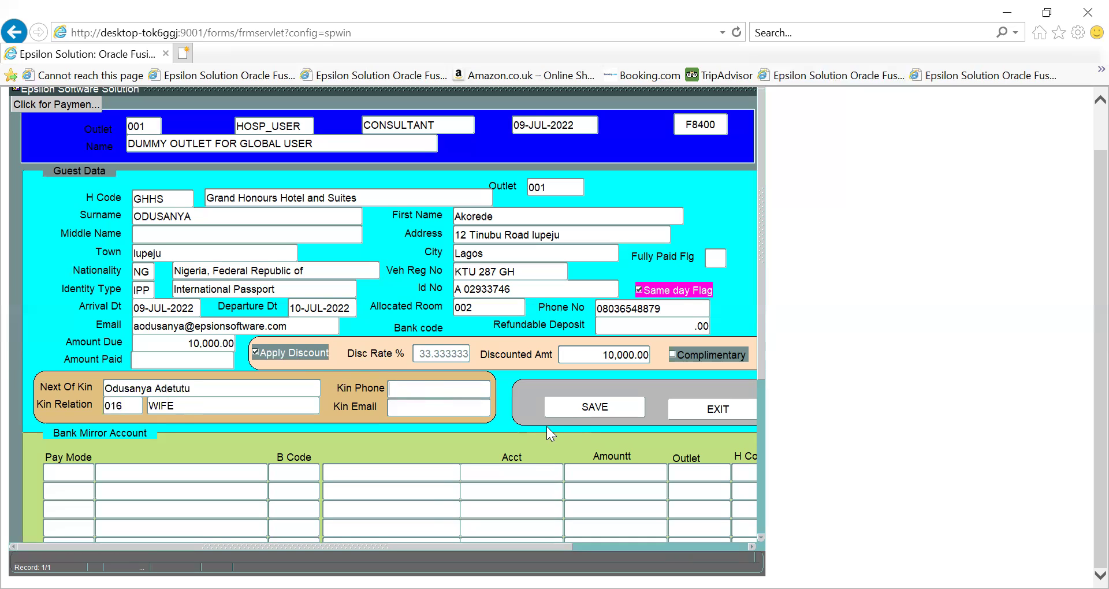
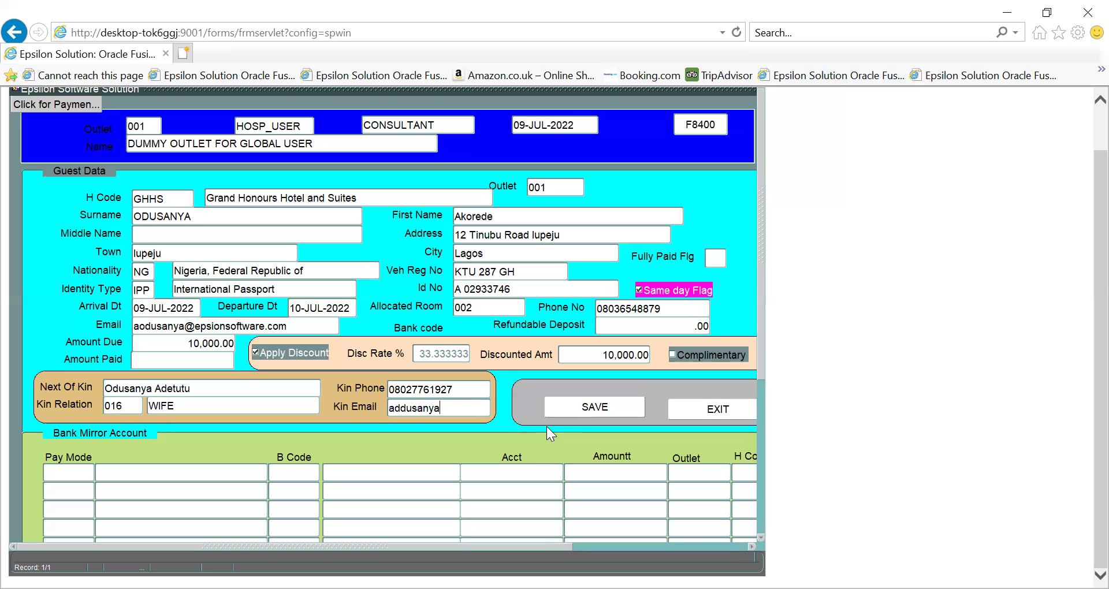
Enter the kin's phone number and e-mail address, correcting the e-mail's mistyped domain
{"action": "key", "text": "Tab"}
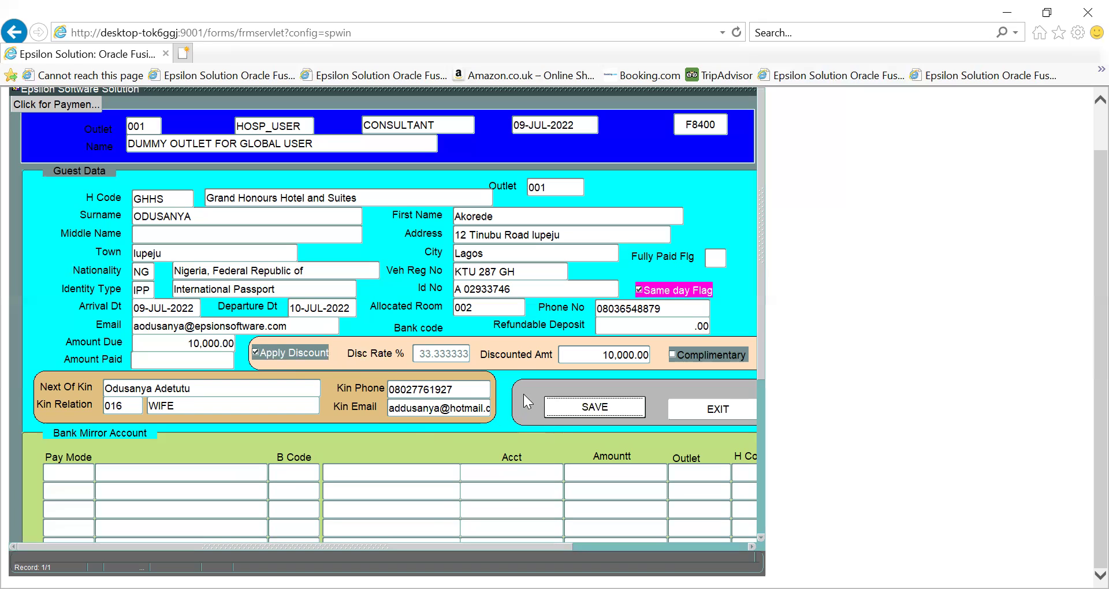
{"action": "left_click", "coordinate": [86, 473]}
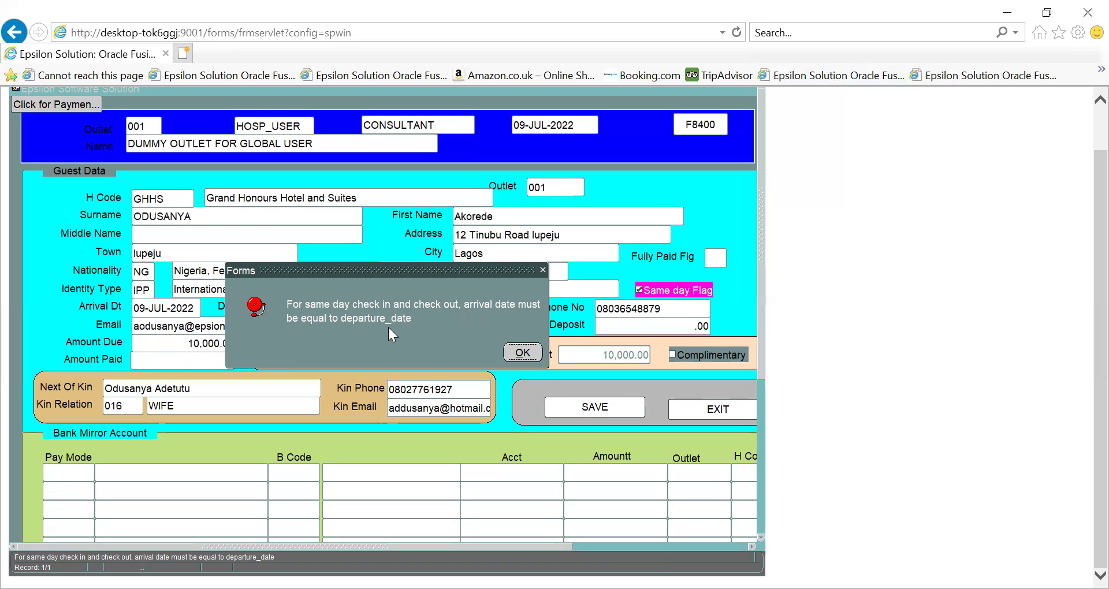
{"action": "left_click_drag", "start_coordinate": [403, 273], "coordinate": [688, 181]}
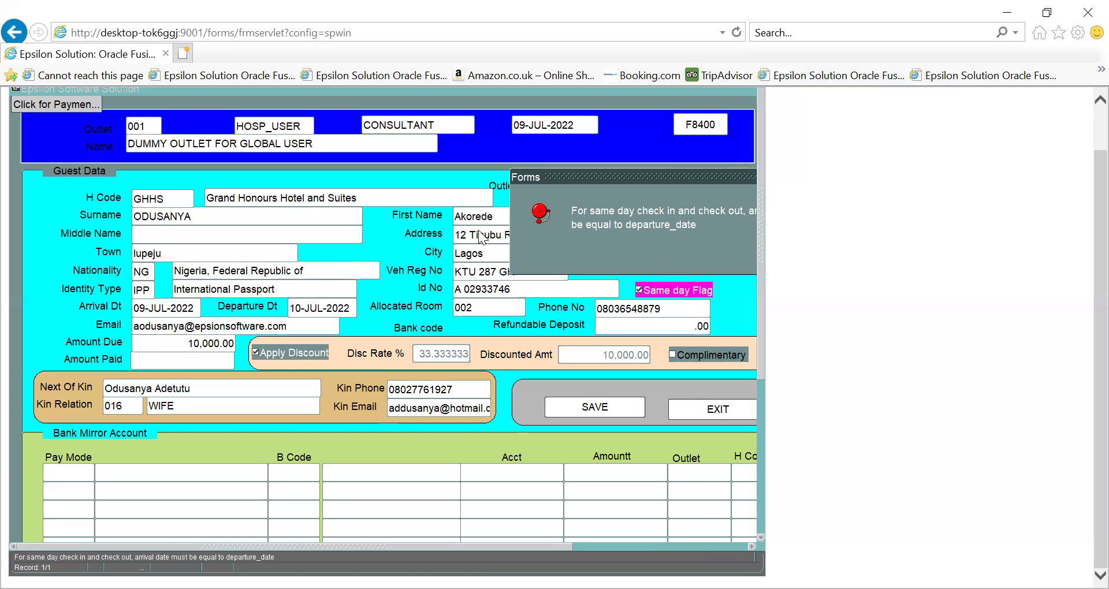
{"action": "left_click_drag", "start_coordinate": [604, 175], "coordinate": [451, 190]}
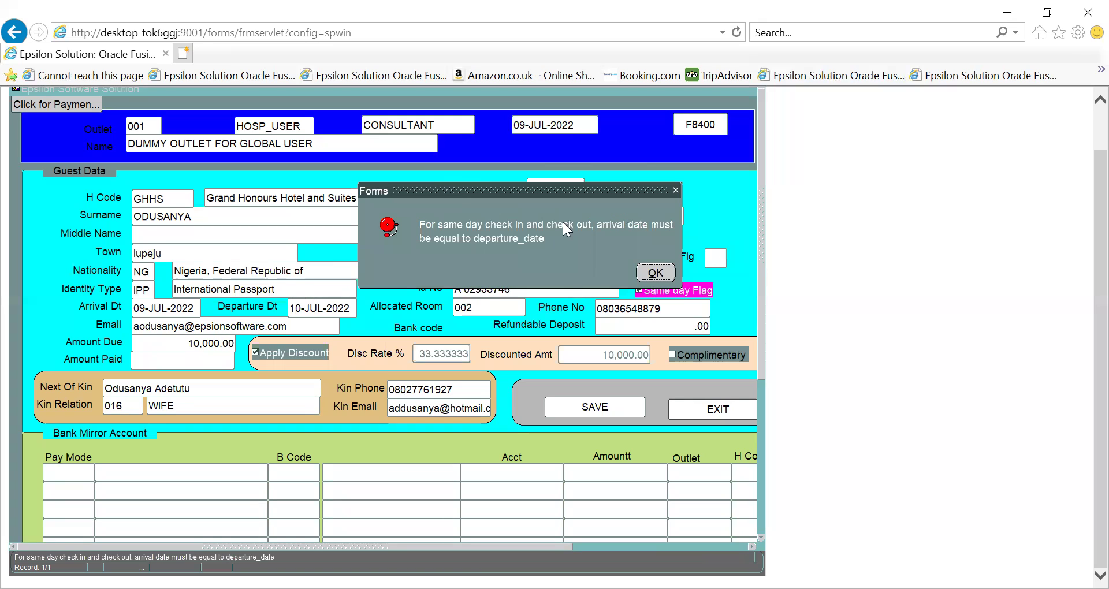
{"action": "left_click", "coordinate": [655, 273]}
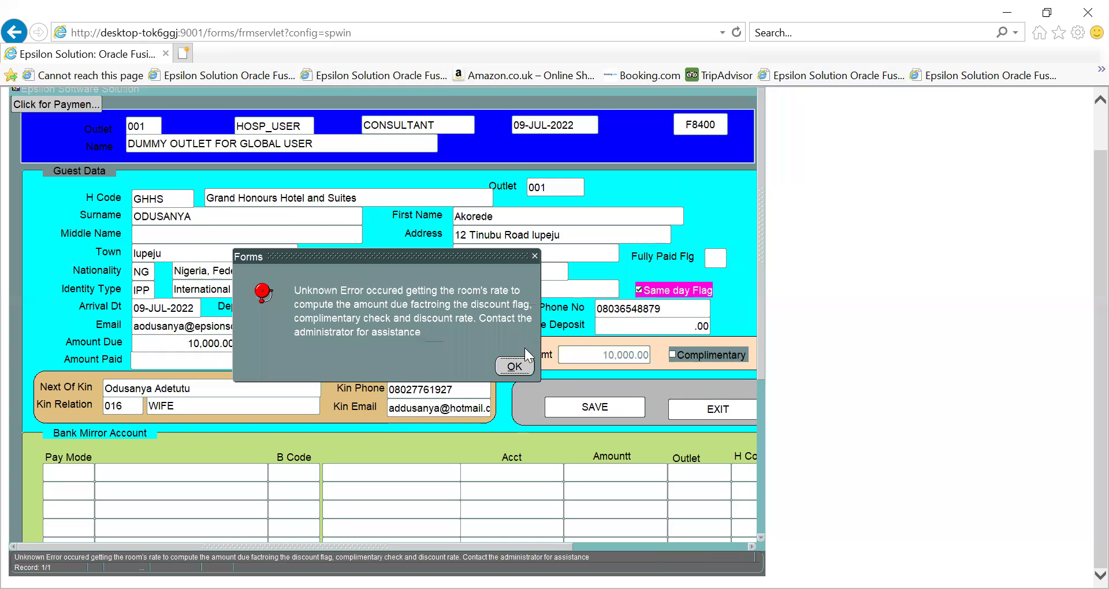
{"action": "left_click", "coordinate": [510, 364]}
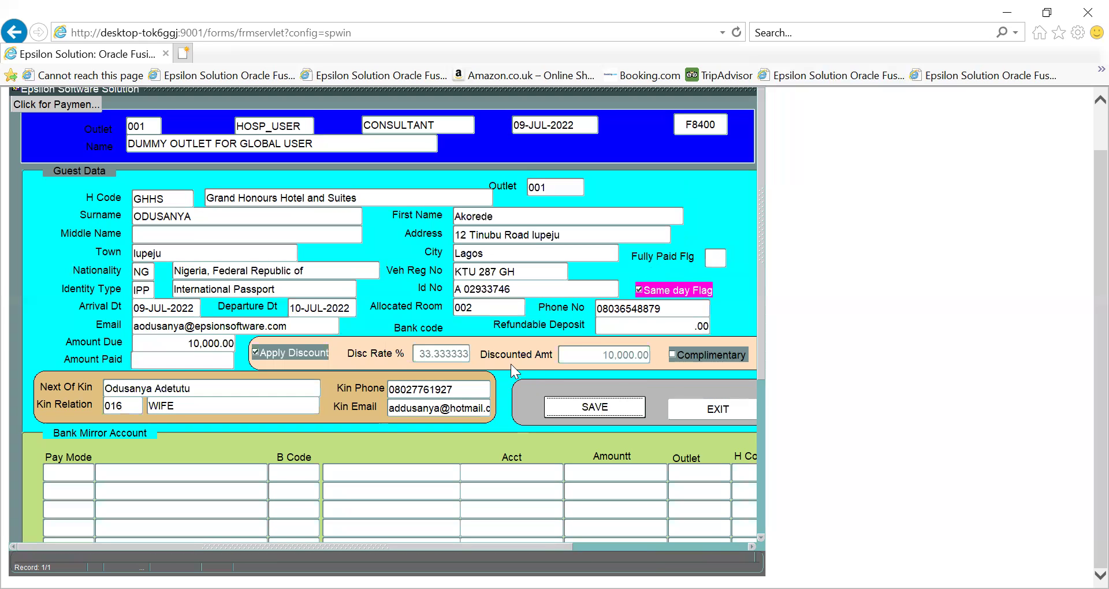
{"action": "left_click", "coordinate": [597, 407]}
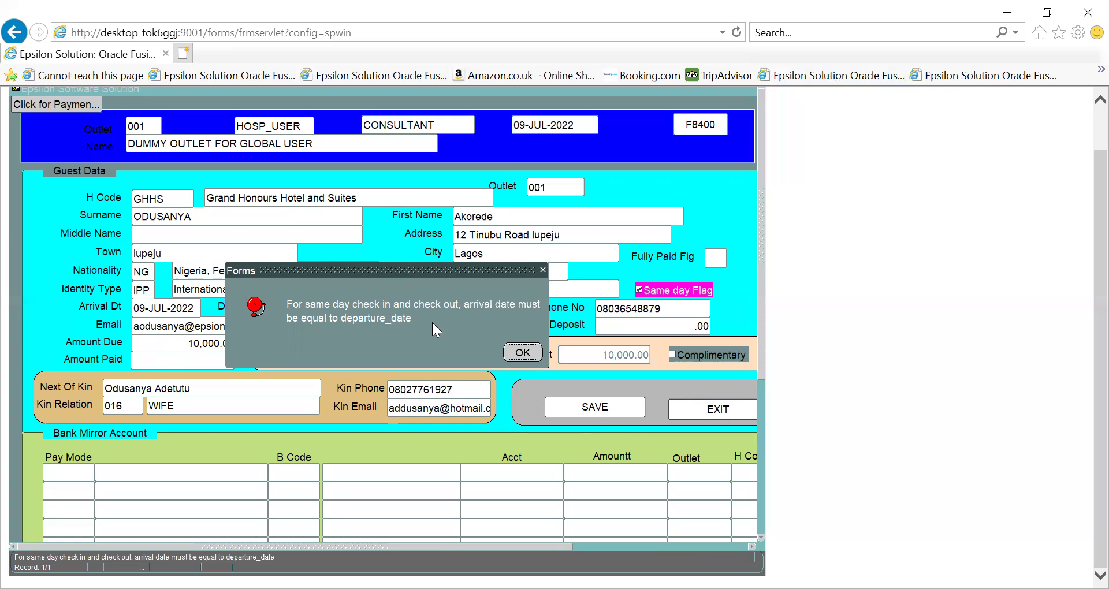
{"action": "left_click", "coordinate": [522, 351]}
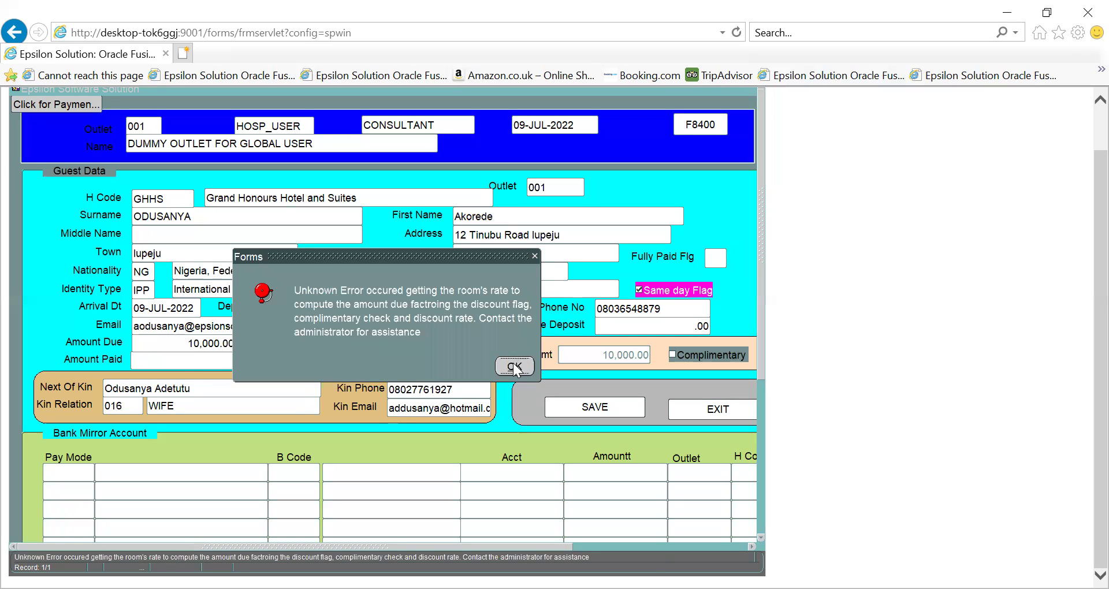
{"action": "left_click", "coordinate": [513, 363]}
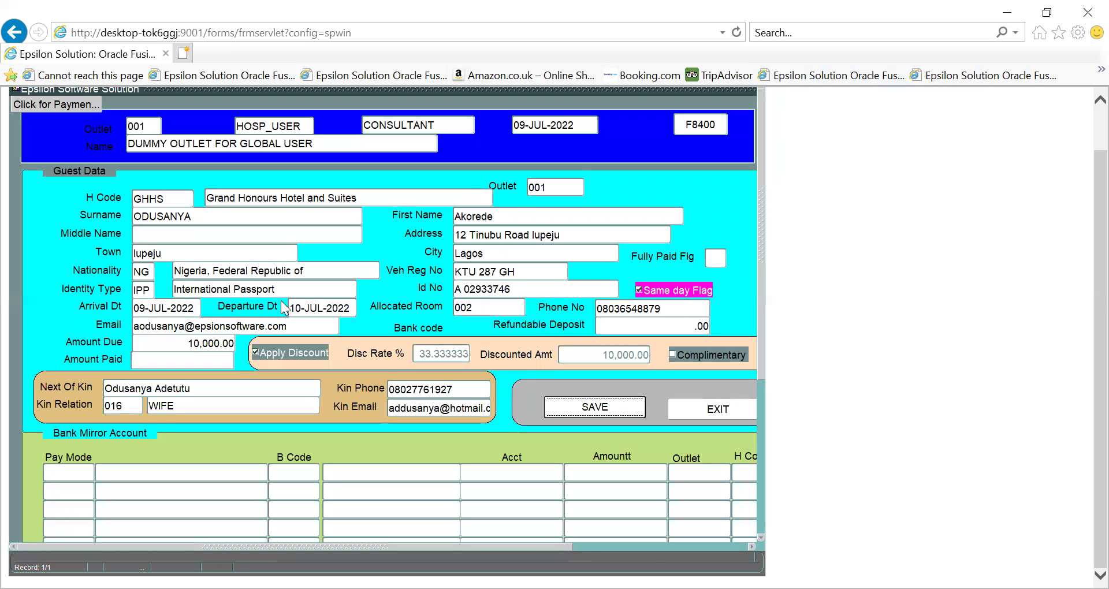
{"action": "left_click", "coordinate": [301, 304]}
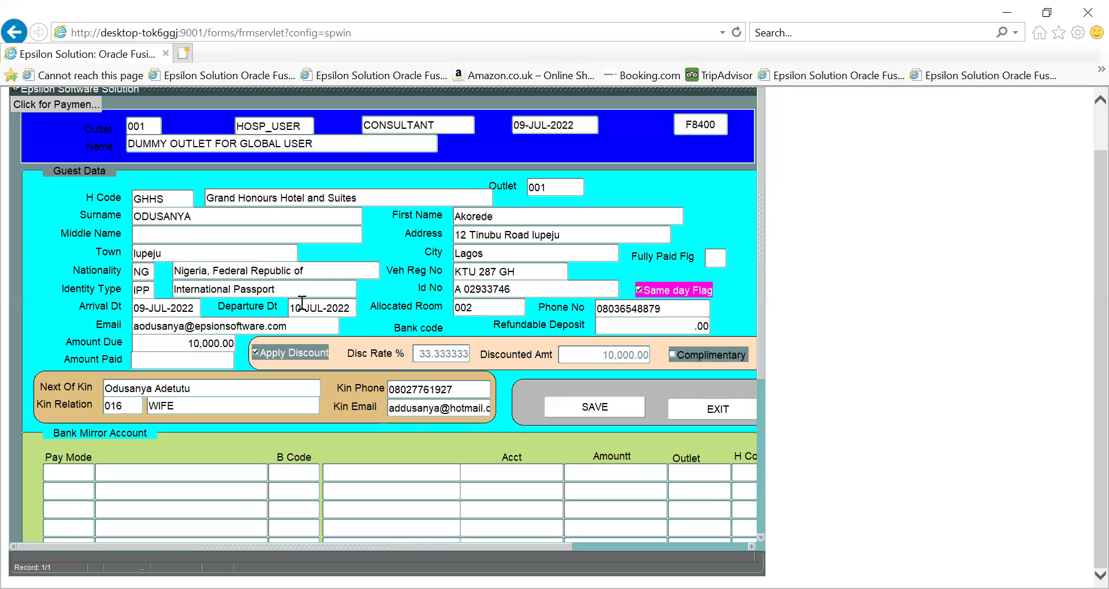
{"action": "left_click", "coordinate": [640, 286]}
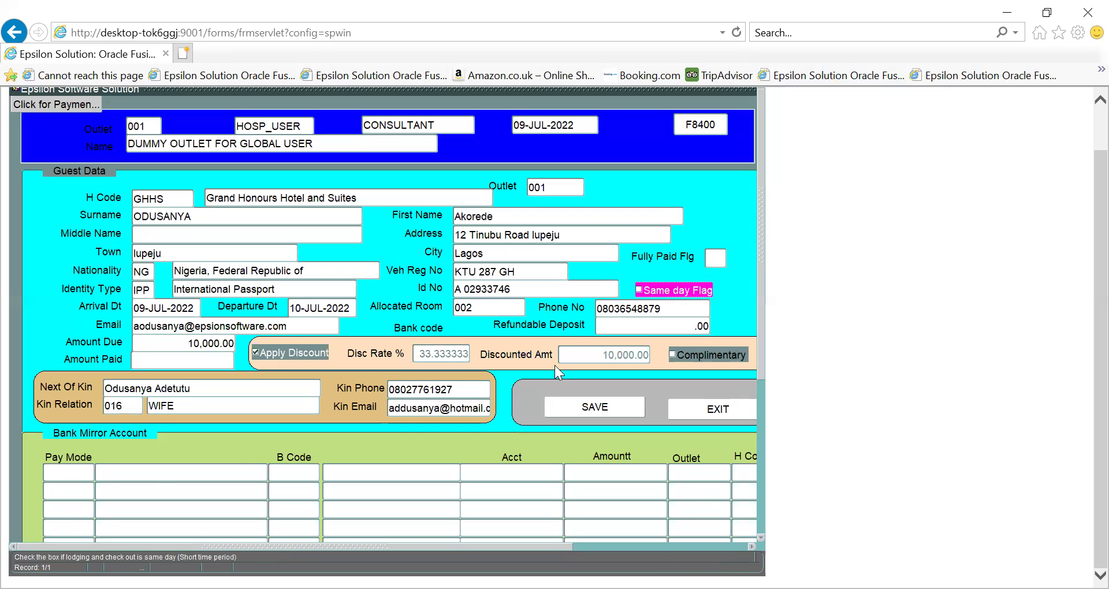
{"action": "left_click", "coordinate": [80, 473]}
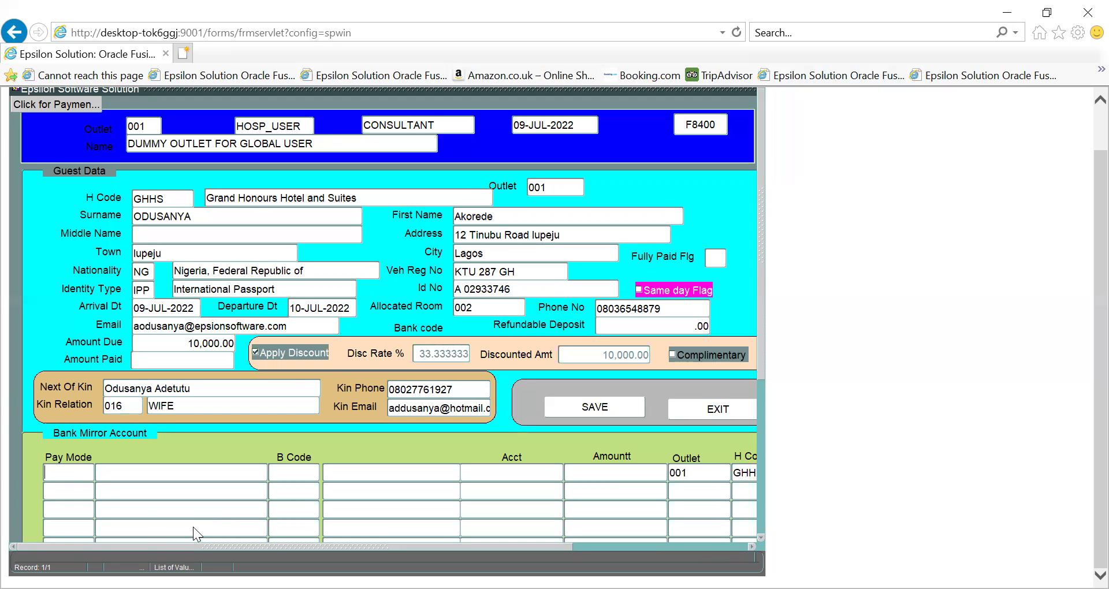
Add an 8,000.00 POS payment through POLARIS BANK PLC in the first Bank Mirror row
{"action": "type", "text": "pos"}
{"action": "key", "text": "Tab"}
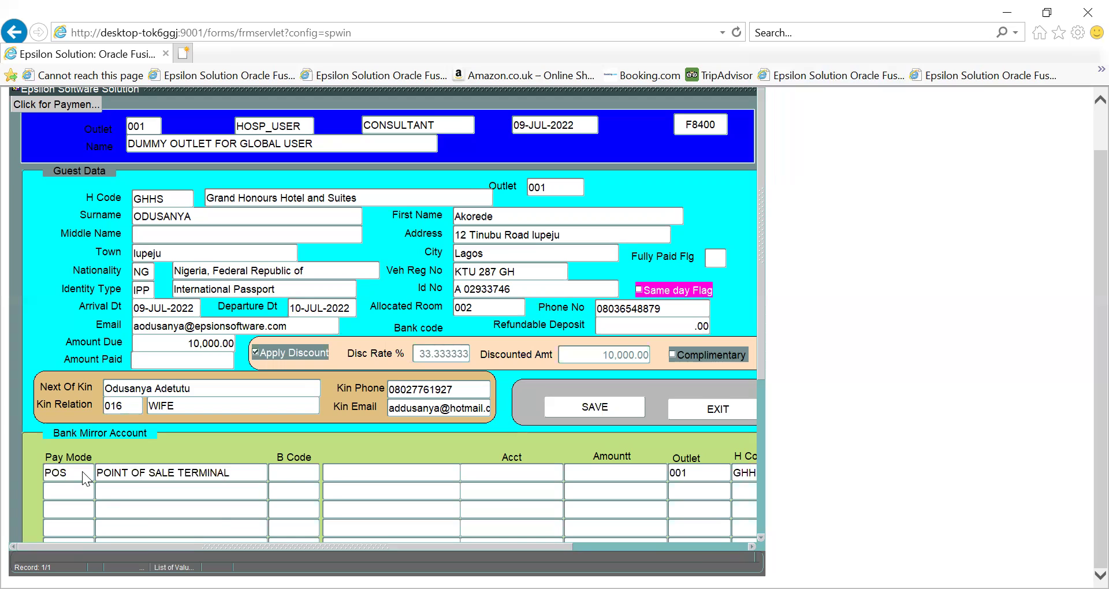
{"action": "key", "text": "ctrl+l"}
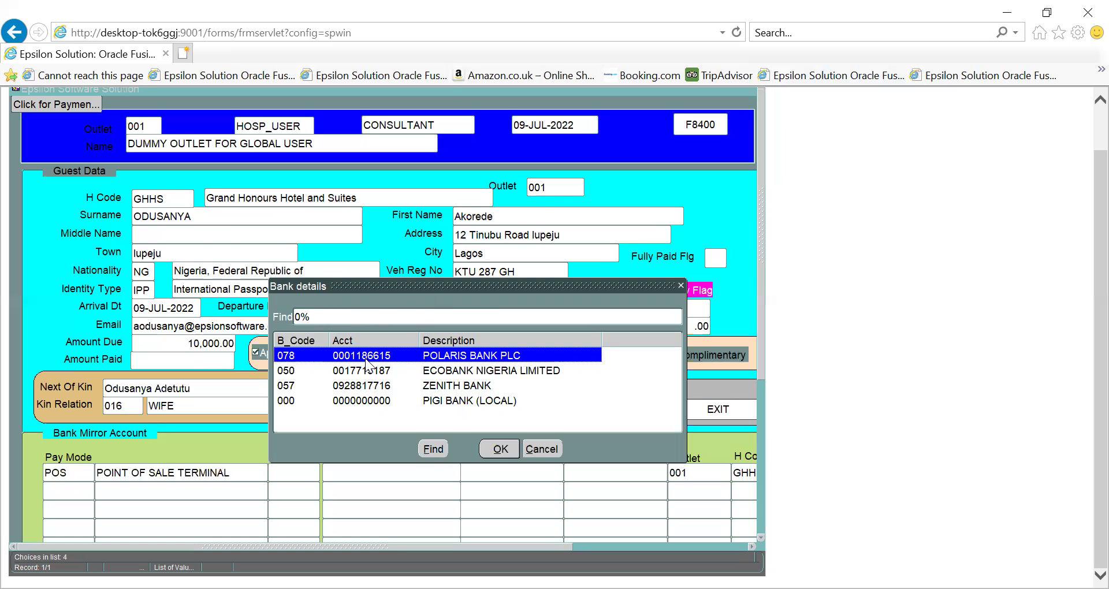
{"action": "left_click", "coordinate": [500, 449]}
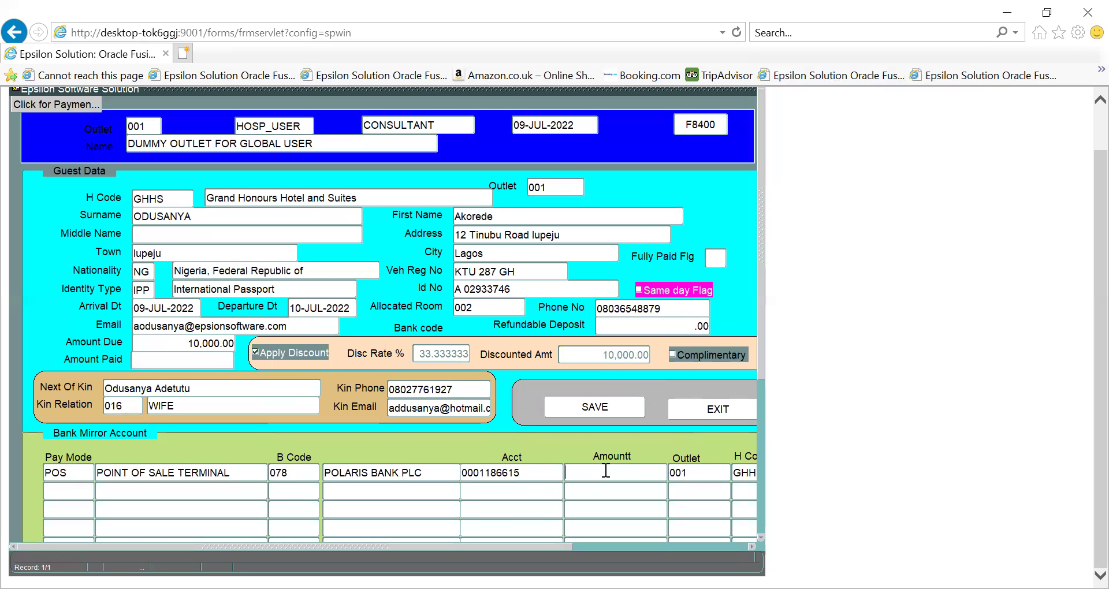
{"action": "type", "text": "8000"}
{"action": "key", "text": "Tab"}
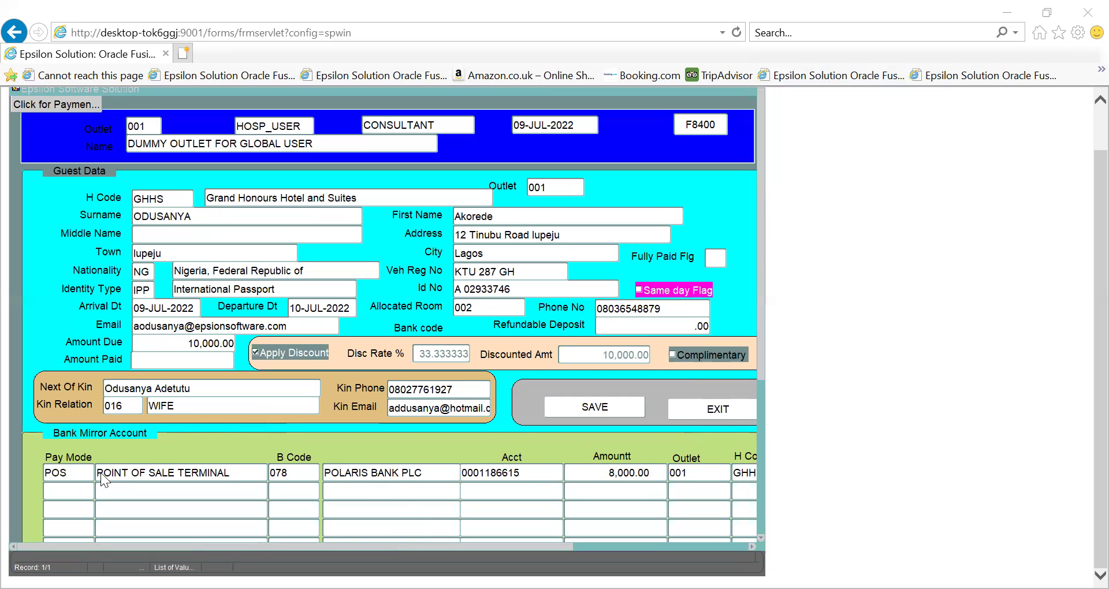
{"action": "left_click", "coordinate": [83, 489]}
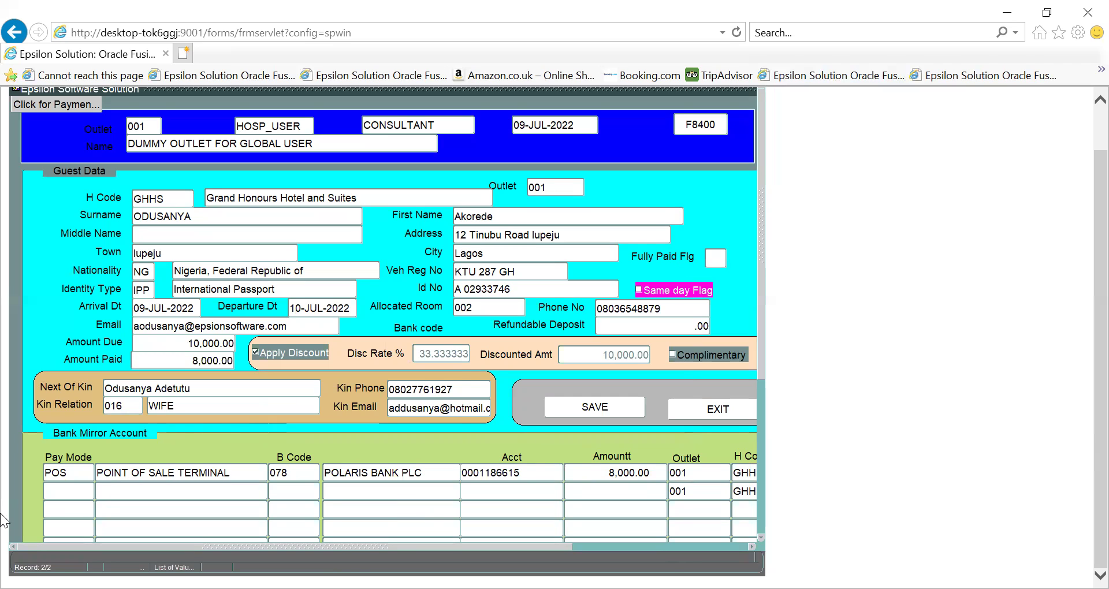
Fill row 2 with Pay Mode CASH, B Code 000 PIGI BANK (LOCAL), and Amountt 2000
{"action": "key", "text": "ctrl+l"}
{"action": "key", "text": "Down"}
{"action": "key", "text": "Down"}
{"action": "key", "text": "Down"}
{"action": "key", "text": "Down"}
{"action": "key", "text": "Down"}
{"action": "key", "text": "Down"}
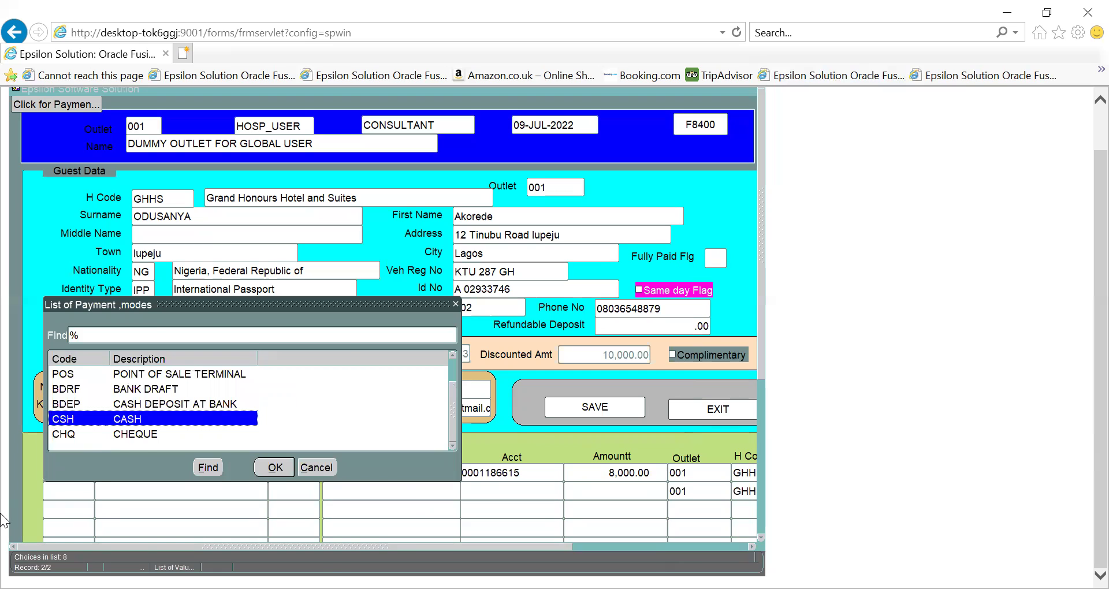
{"action": "key", "text": "Return"}
{"action": "key", "text": "Tab"}
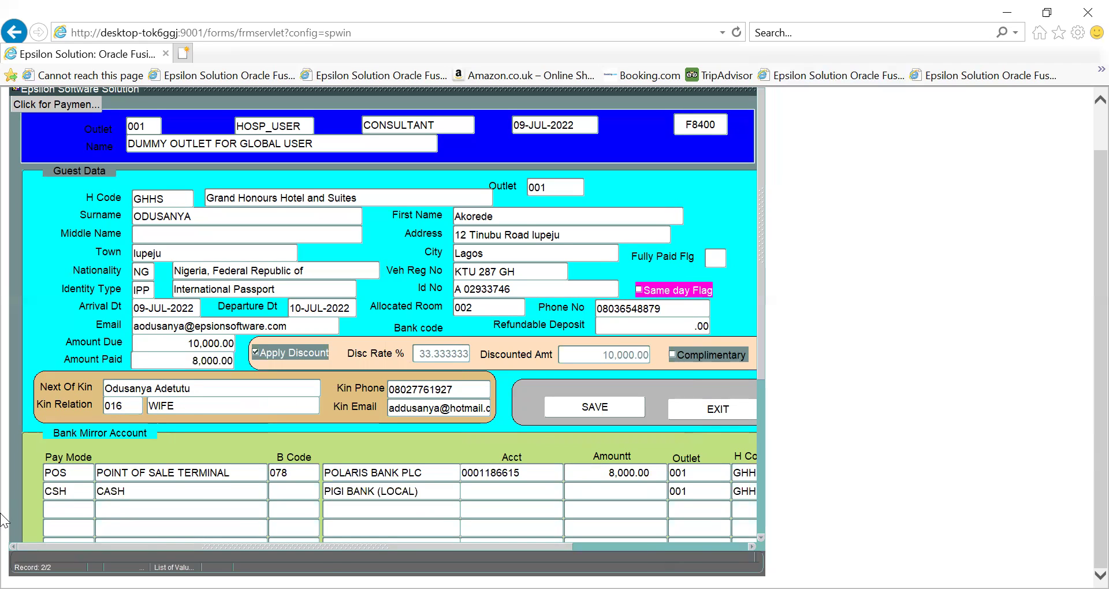
{"action": "key", "text": "F9"}
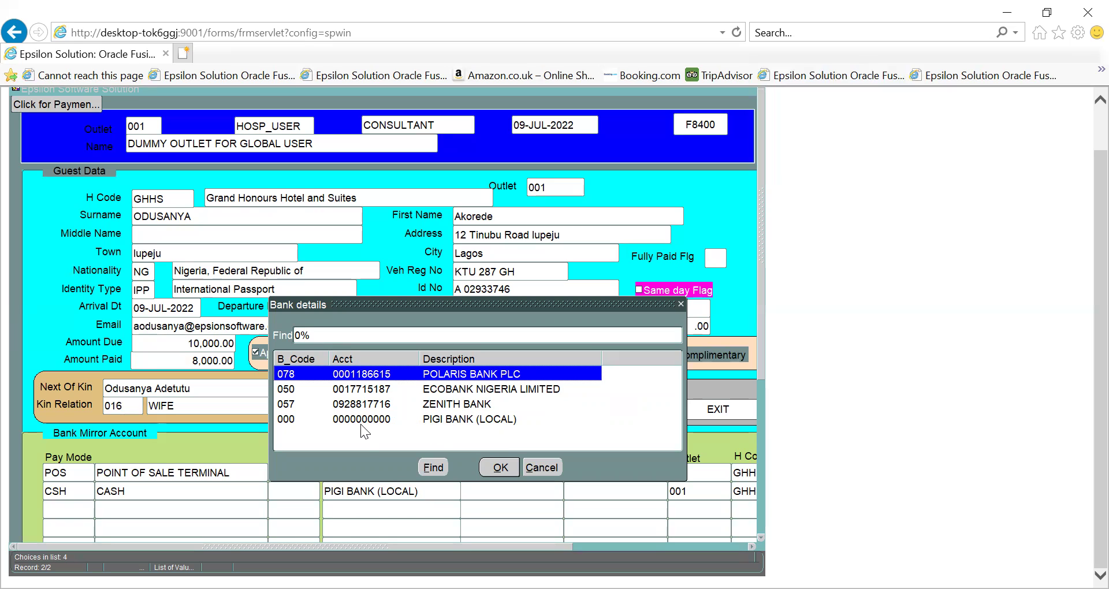
{"action": "left_click", "coordinate": [472, 422]}
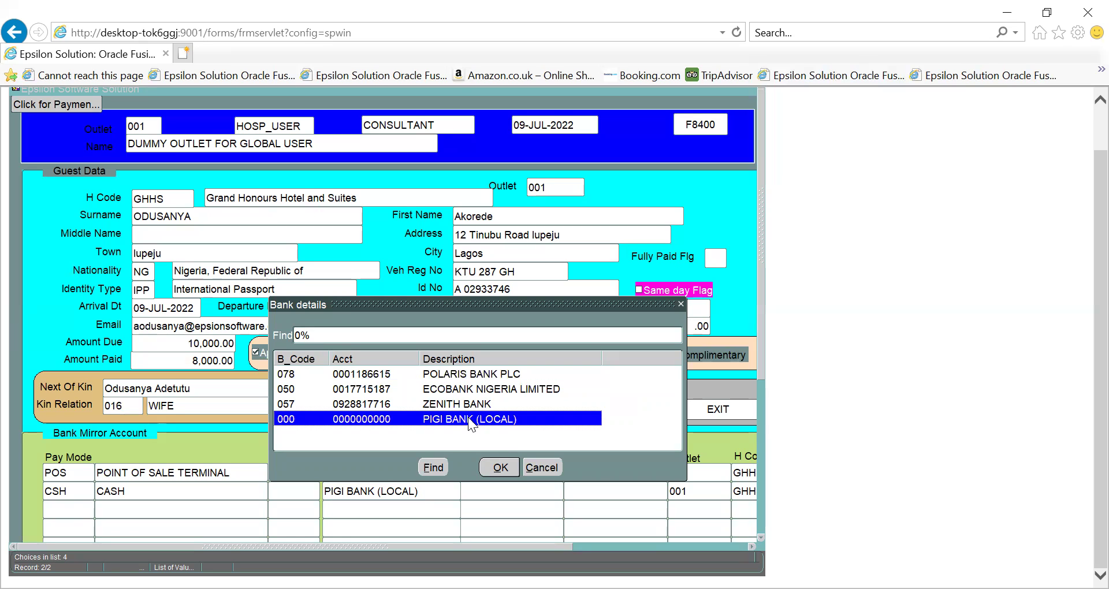
{"action": "left_click", "coordinate": [503, 468]}
{"action": "key", "text": "Tab"}
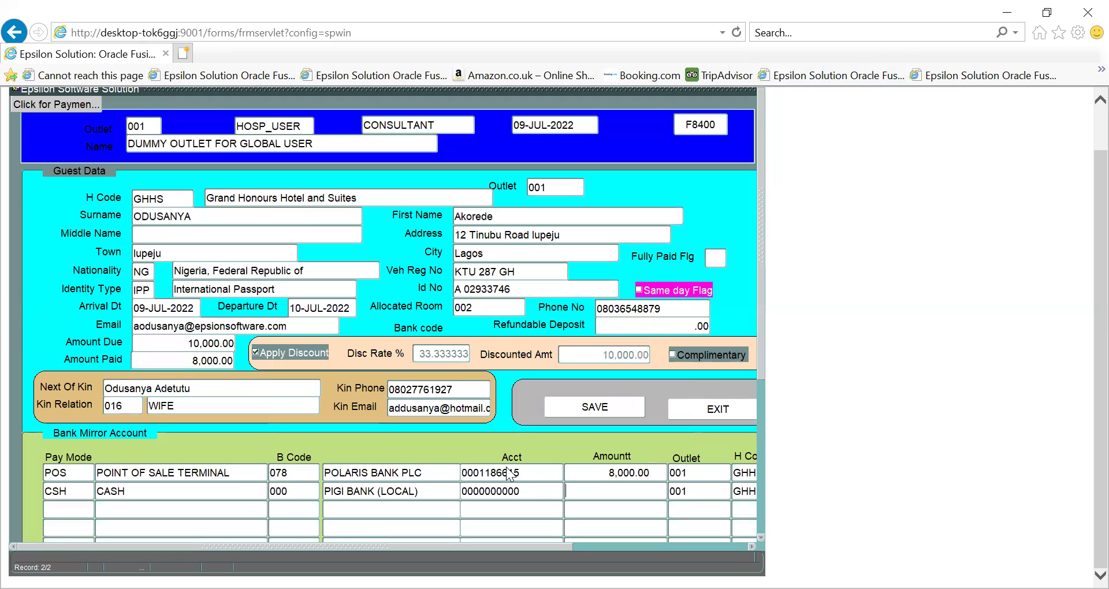
{"action": "type", "text": "2000"}
{"action": "key", "text": "Tab"}
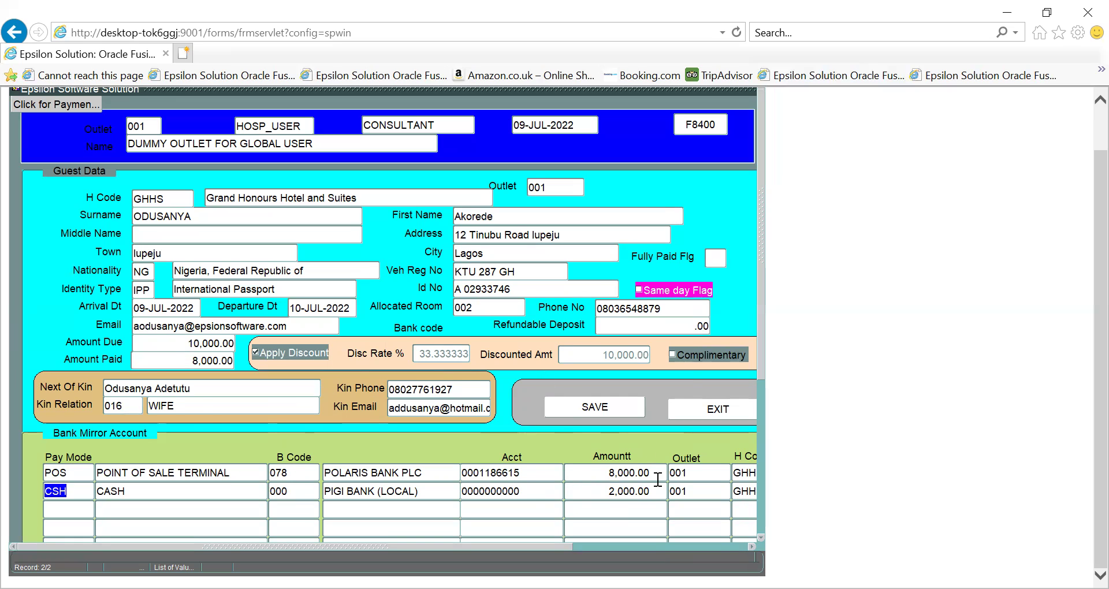
Save the check-in, then dismiss the customer-record creation and non-ORACLE exception errors
{"action": "left_click", "coordinate": [603, 410]}
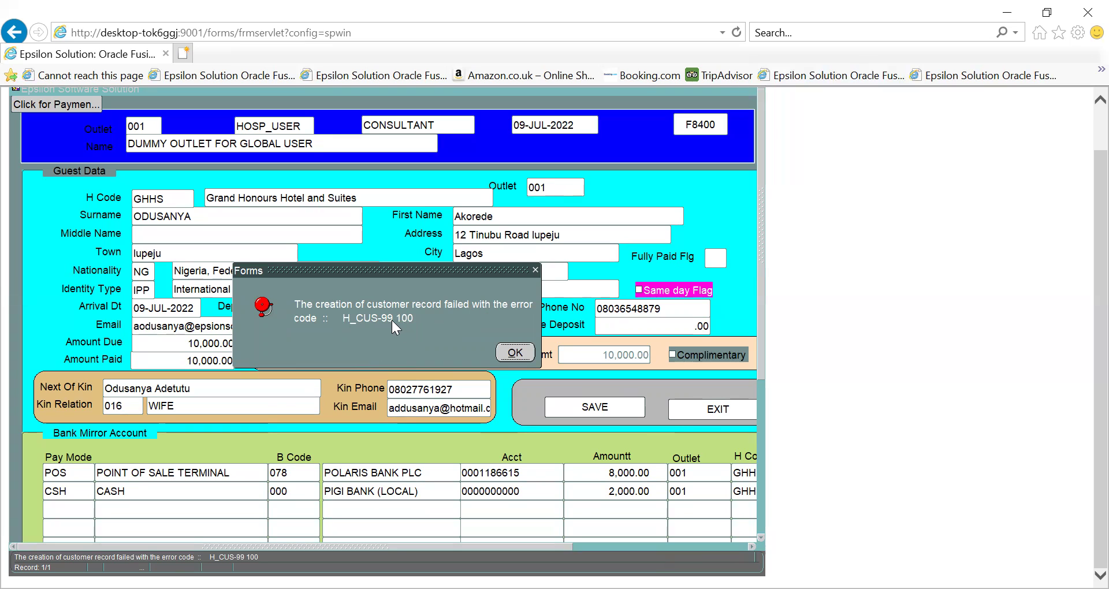
{"action": "left_click", "coordinate": [514, 351]}
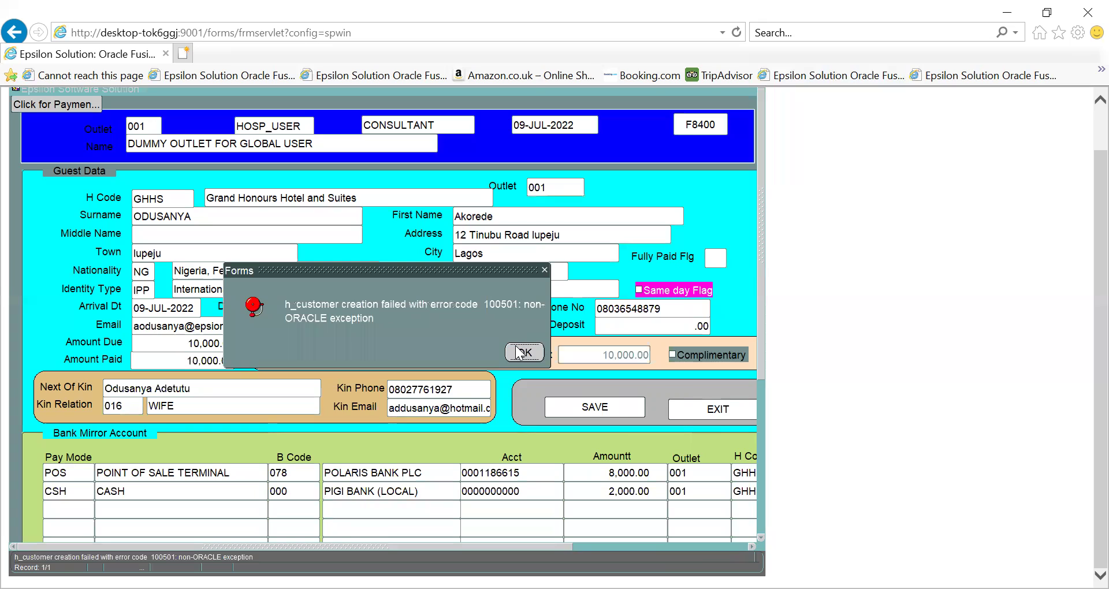
{"action": "left_click", "coordinate": [524, 352]}
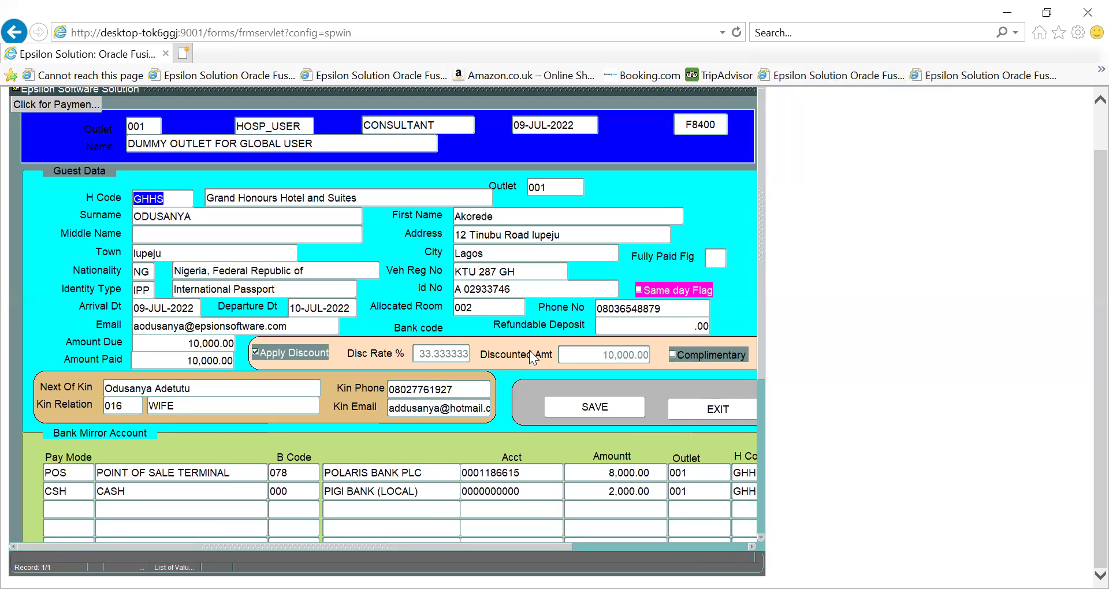
Step through the guest fields and retry the save, dismissing the same two errors
{"action": "key", "text": "Tab"}
{"action": "key", "text": "Tab"}
{"action": "key", "text": "Tab"}
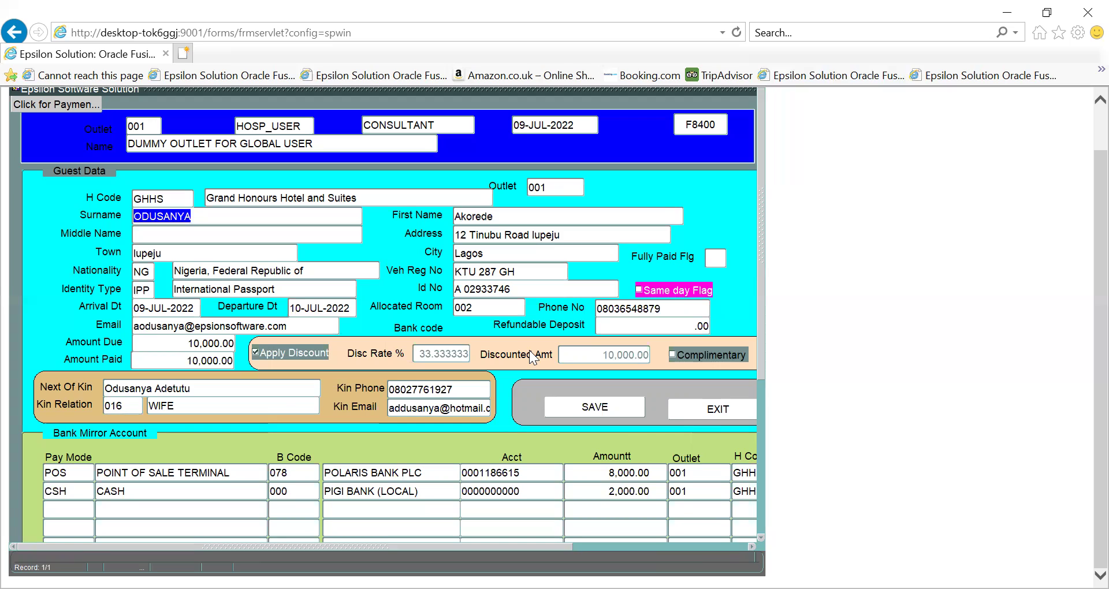
{"action": "key", "text": "Tab"}
{"action": "key", "text": "Tab"}
{"action": "key", "text": "Tab"}
{"action": "key", "text": "Tab"}
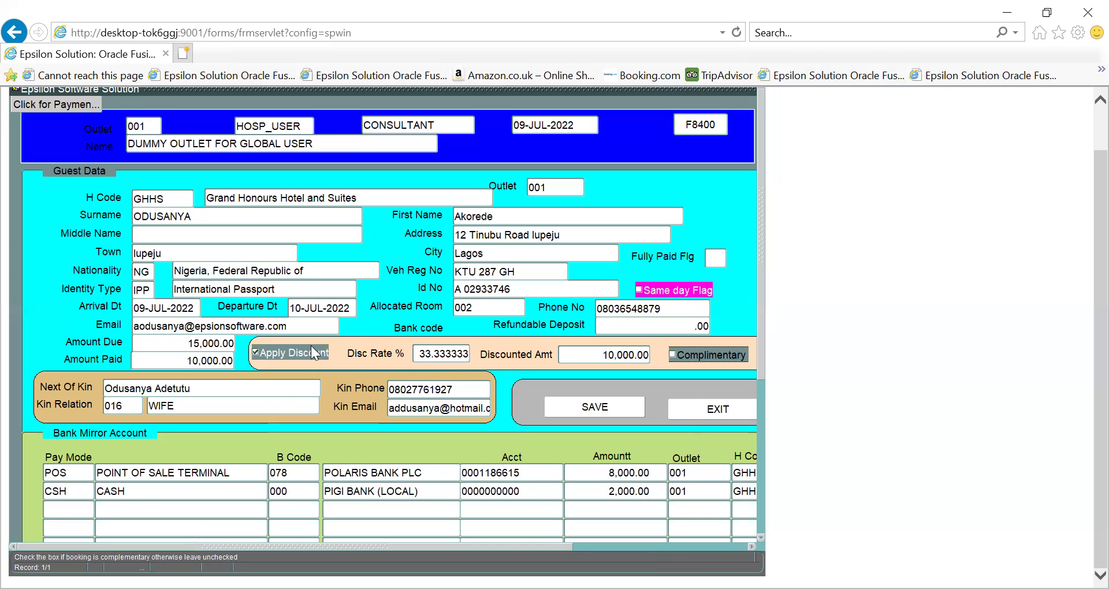
{"action": "key", "text": "Tab"}
{"action": "key", "text": "Tab"}
{"action": "key", "text": "Tab"}
{"action": "key", "text": "Tab"}
{"action": "left_click", "coordinate": [577, 408]}
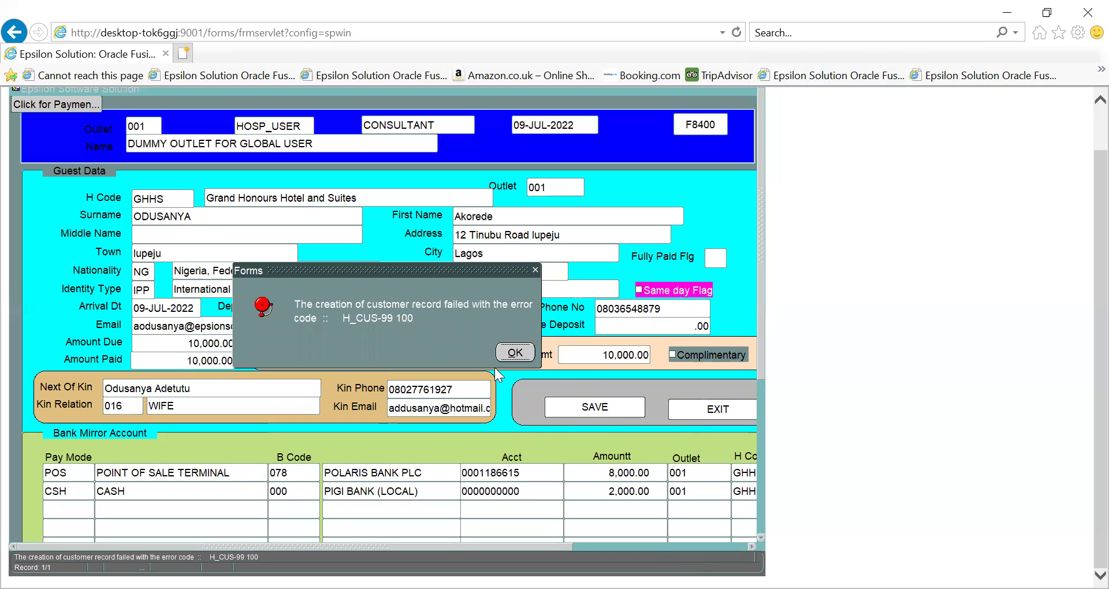
{"action": "left_click", "coordinate": [500, 352]}
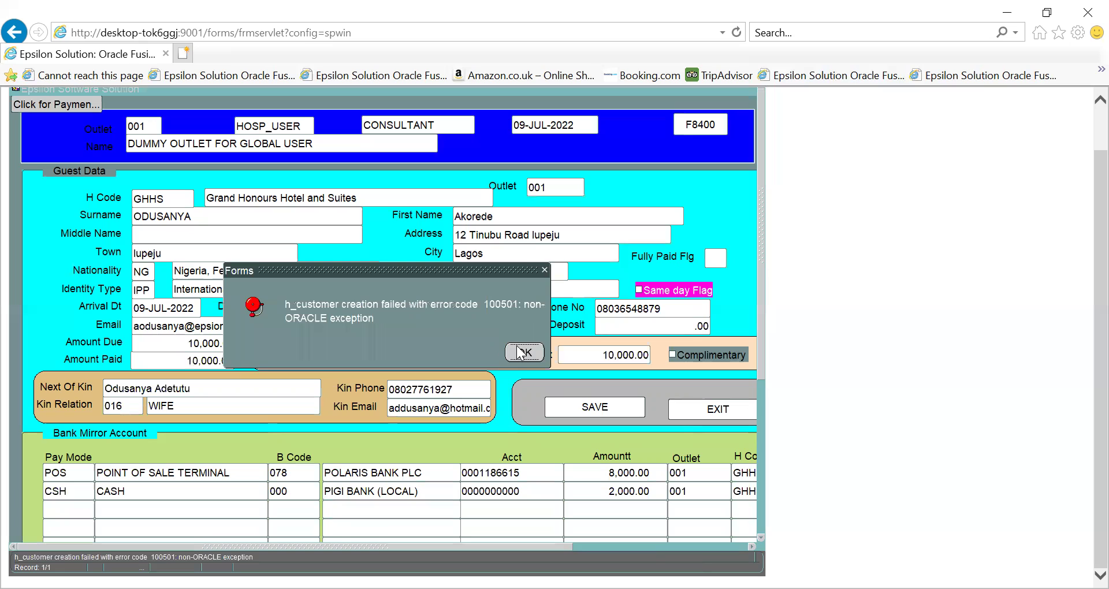
{"action": "left_click", "coordinate": [521, 352]}
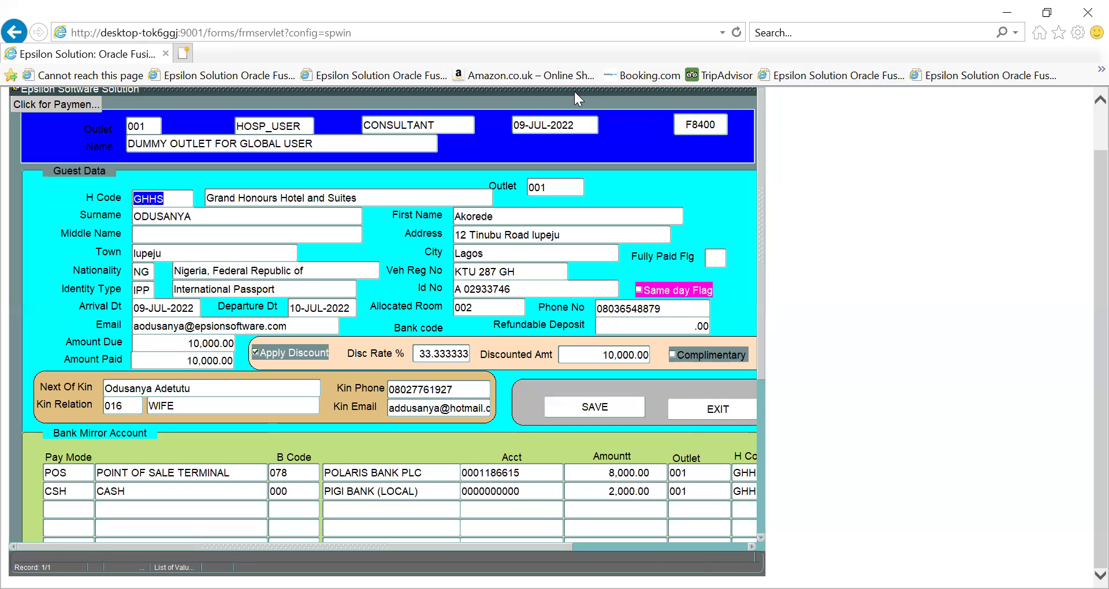